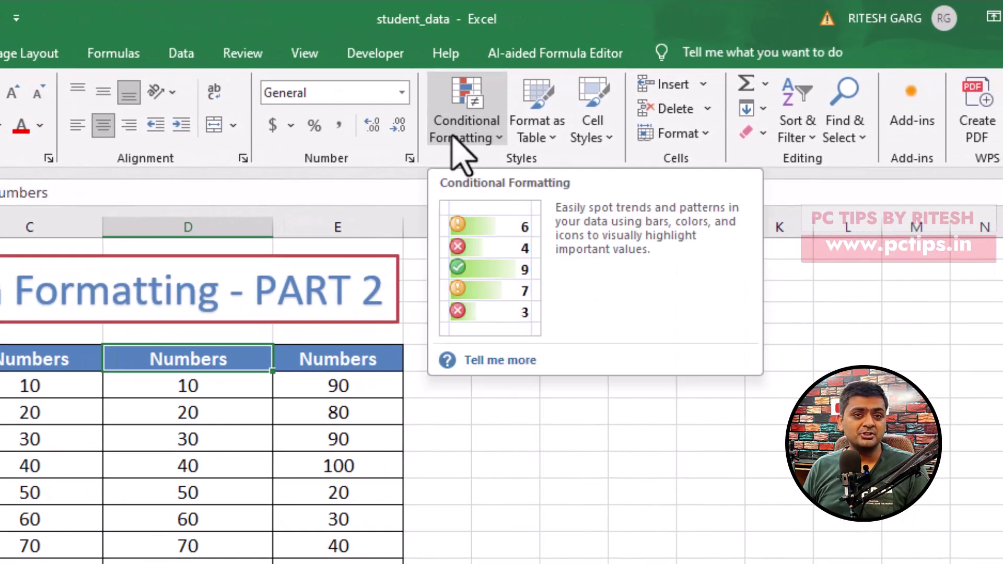
Select the ten column B values in B7:B16 (10 through 100).
left_click(452, 137)
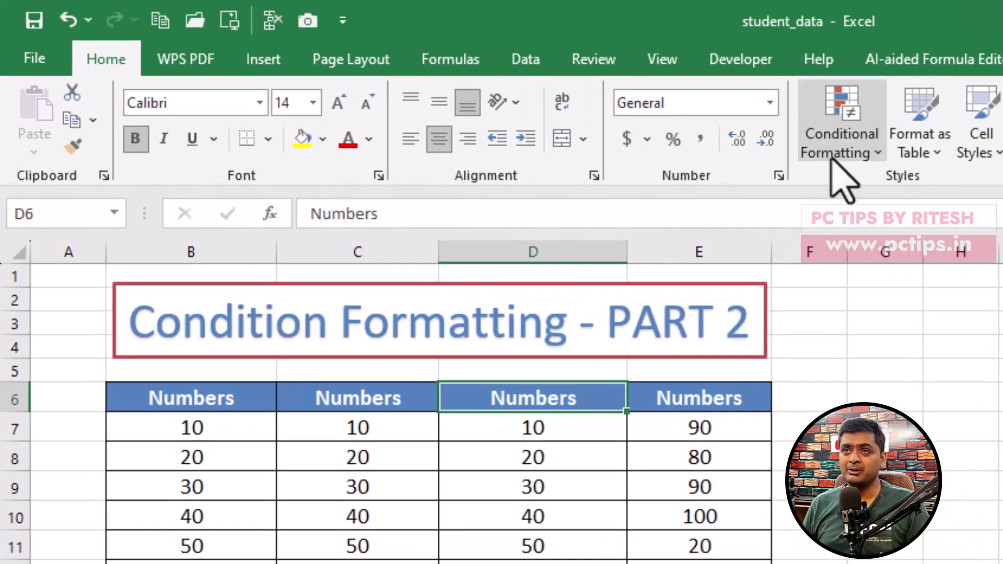
left_click(836, 157)
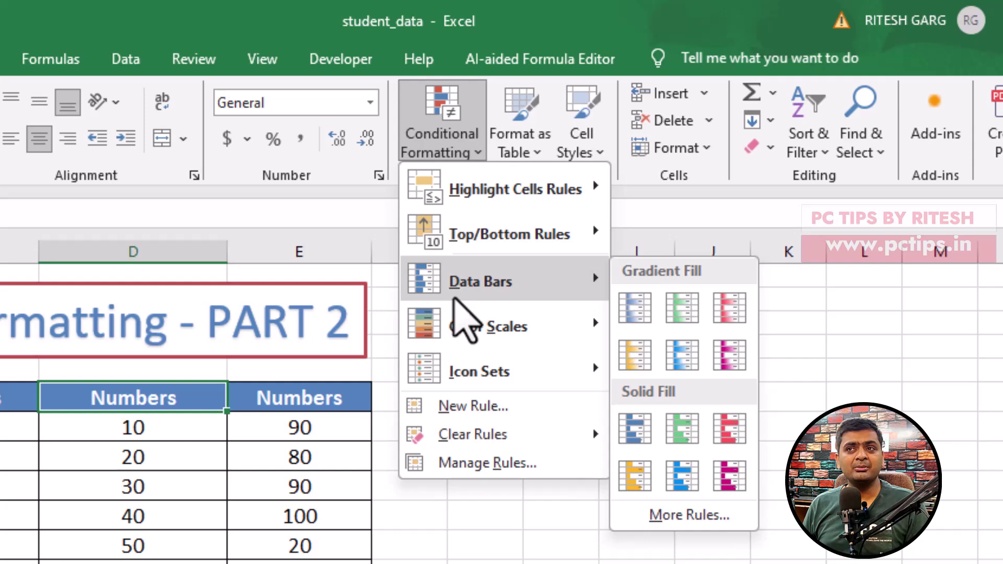
mouse_move(479, 371)
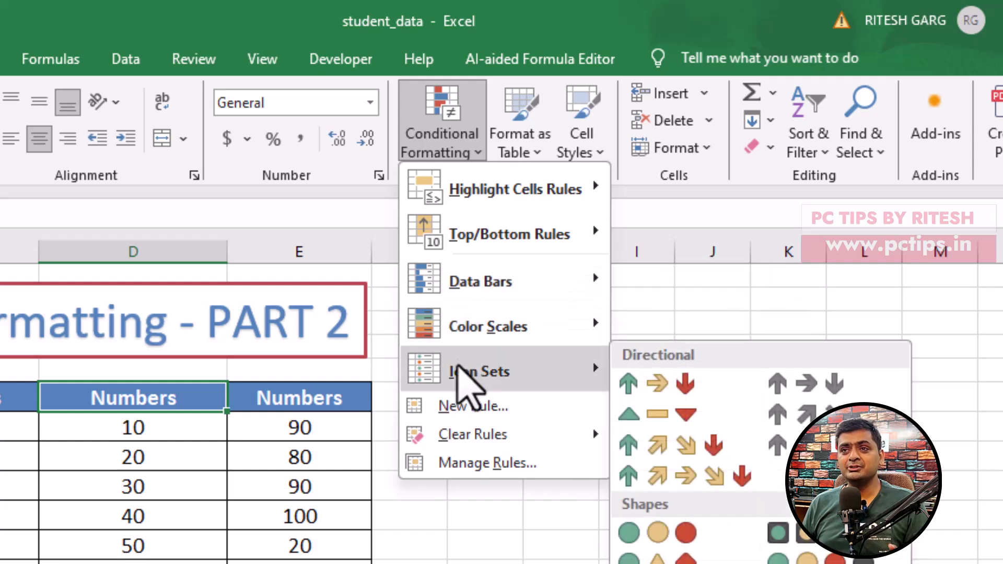
left_click(78, 441)
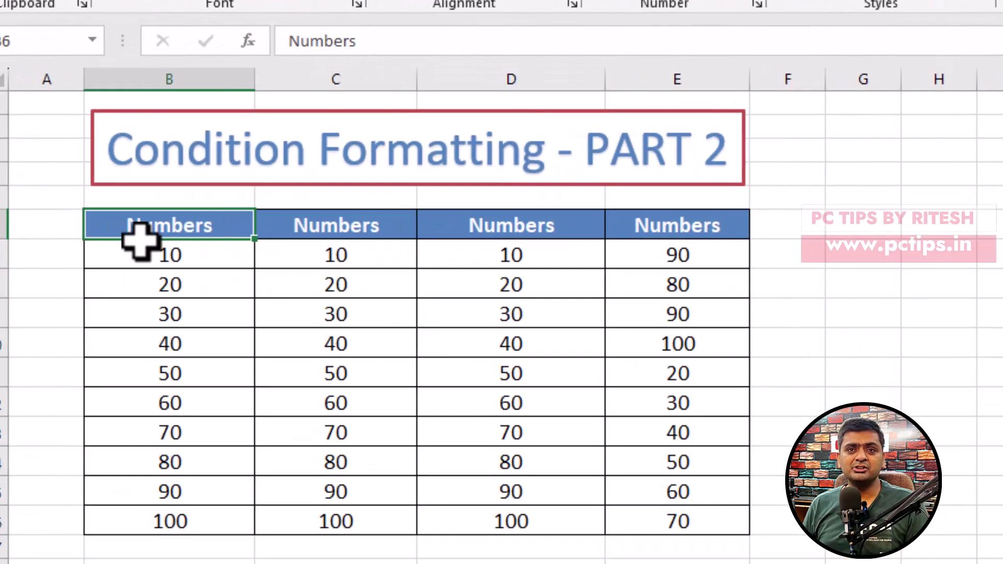
mouse_move(138, 230)
left_mouse_down()
mouse_move(539, 467)
mouse_move(676, 530)
left_mouse_up()
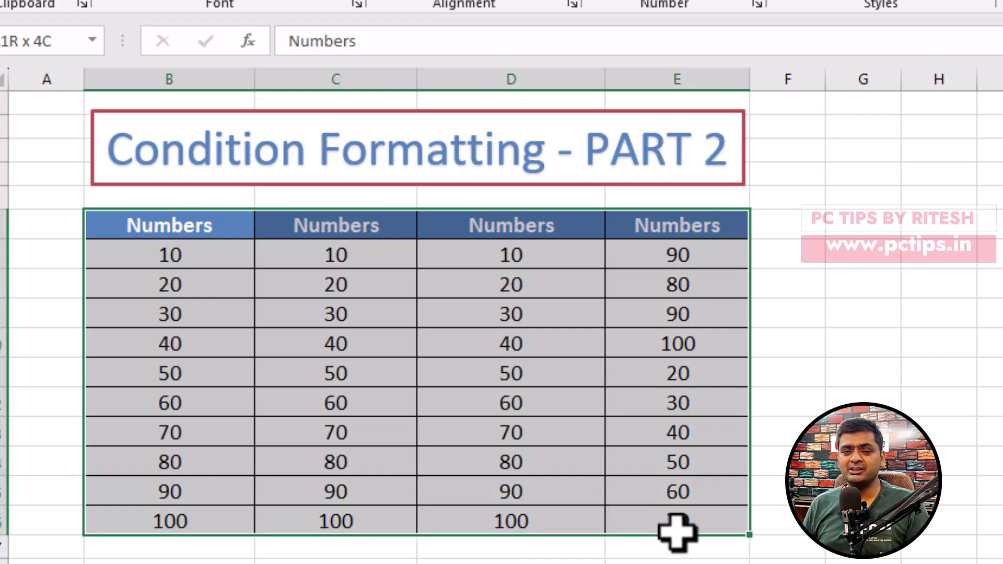
left_click(180, 232)
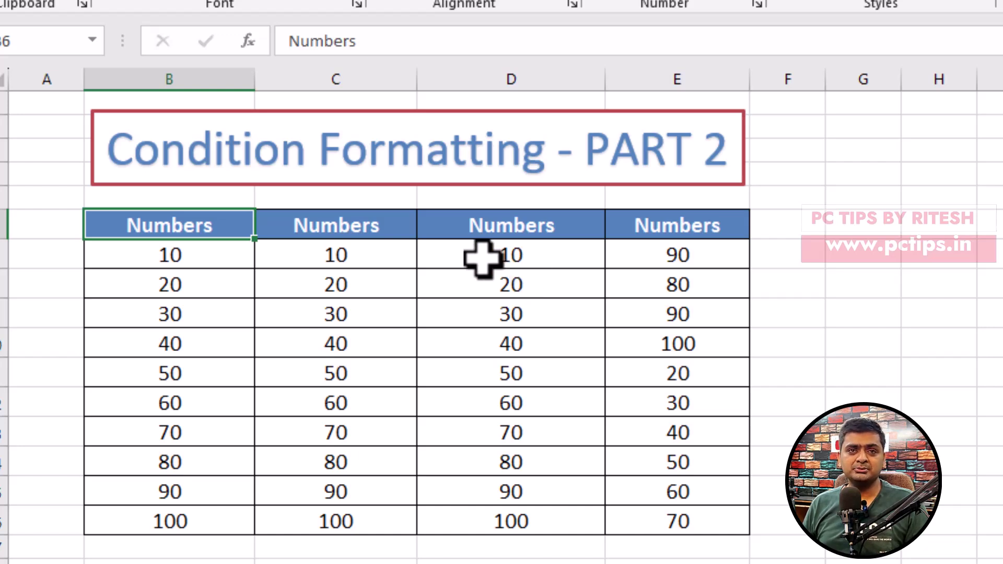
left_click_drag(152, 255, 173, 527)
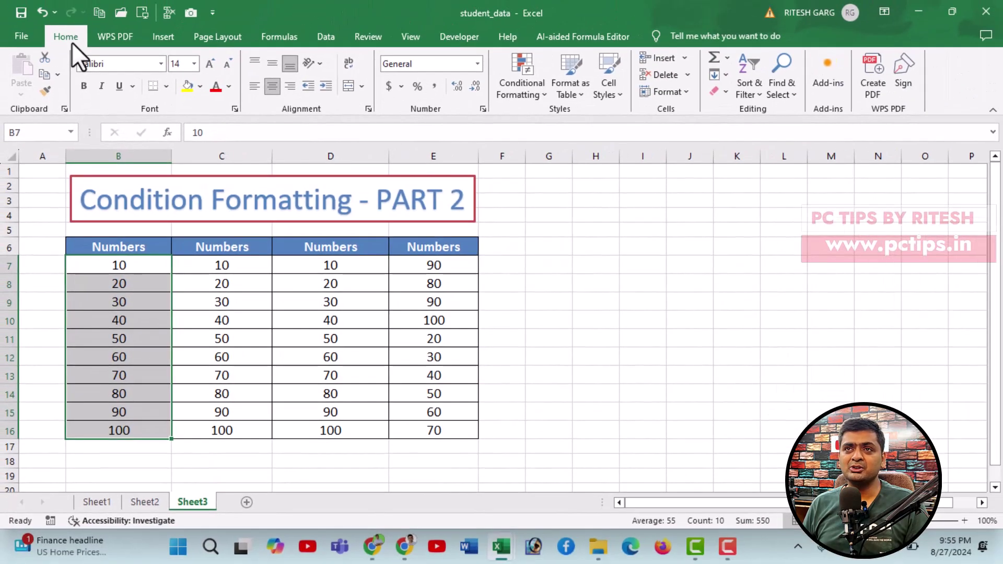
Apply Blue Data Bar gradient fill to B7:B16.
left_click(531, 89)
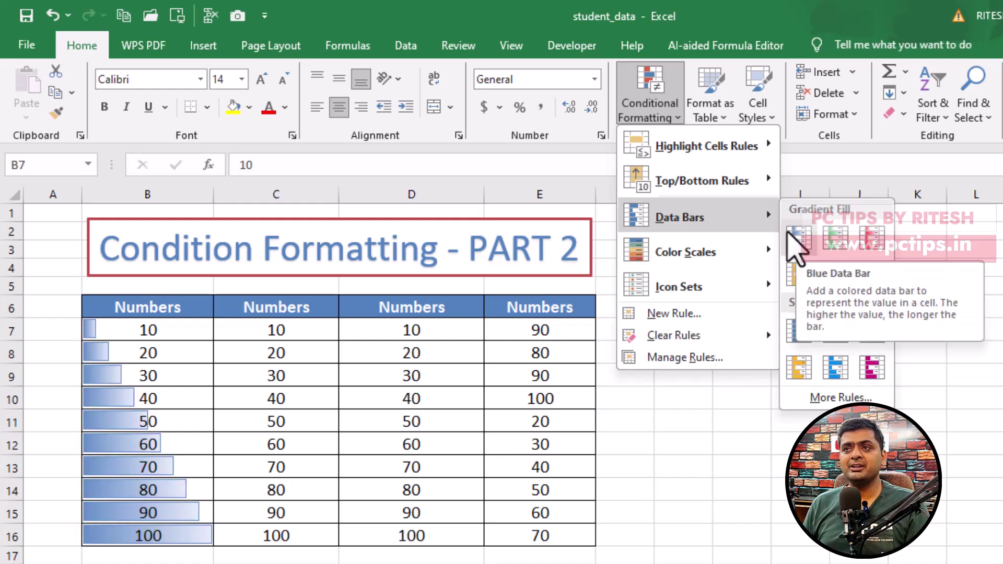
left_click(802, 256)
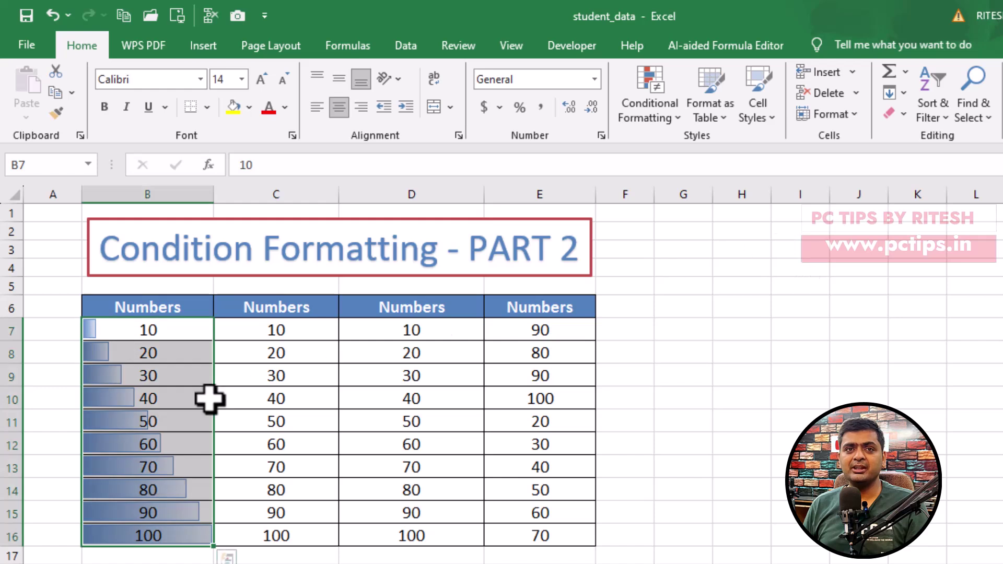
left_click(201, 399)
Select the numbers in column C, C7:C16.
left_click_drag(166, 327, 149, 534)
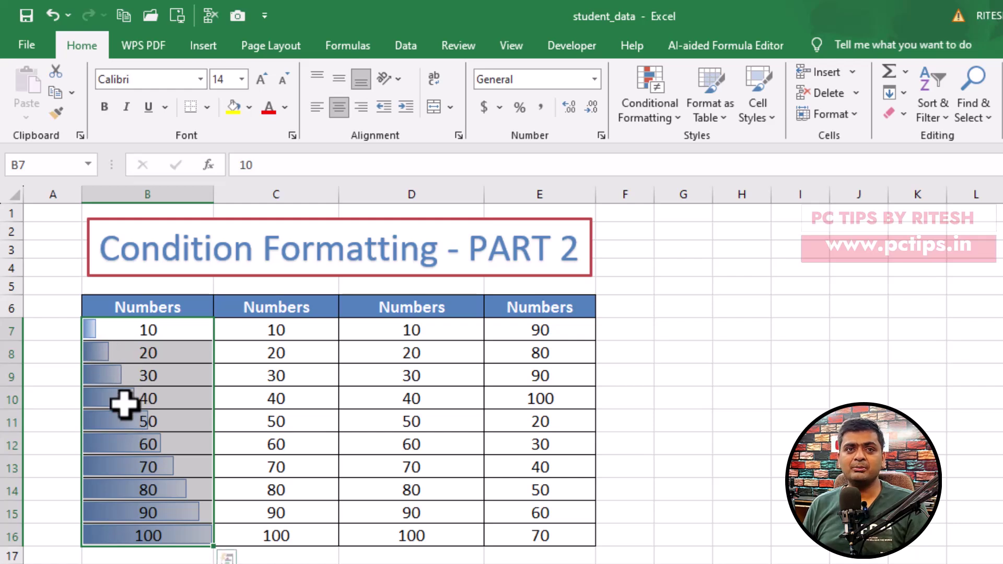
left_click(124, 401)
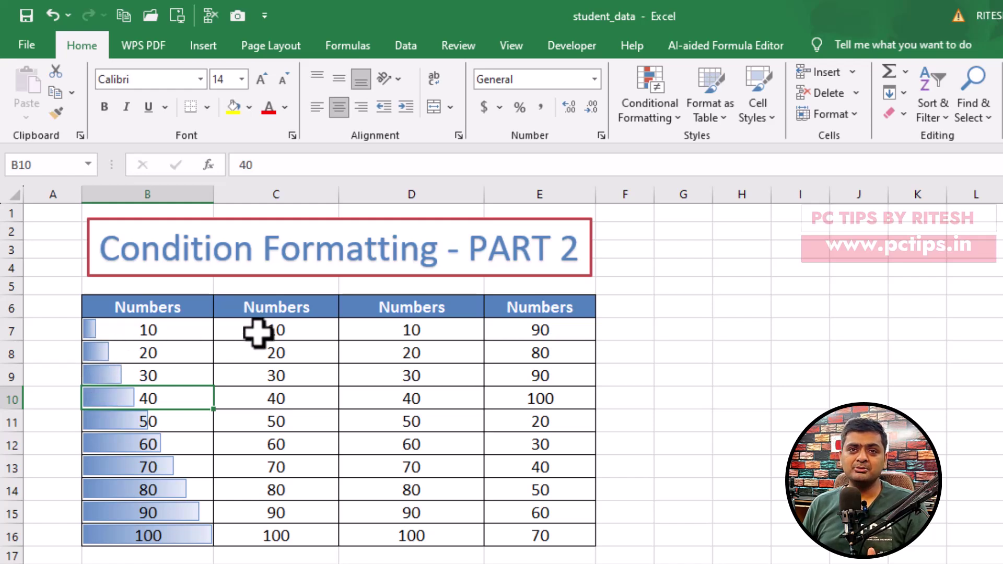
left_click_drag(257, 332, 251, 532)
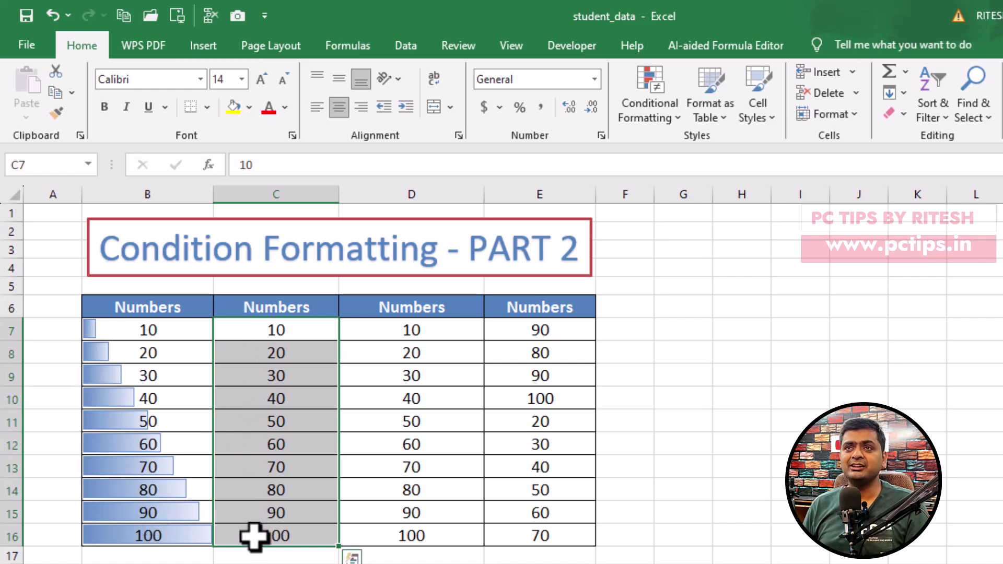
Apply Red Data Bar solid fill to C7:C16.
left_click(657, 109)
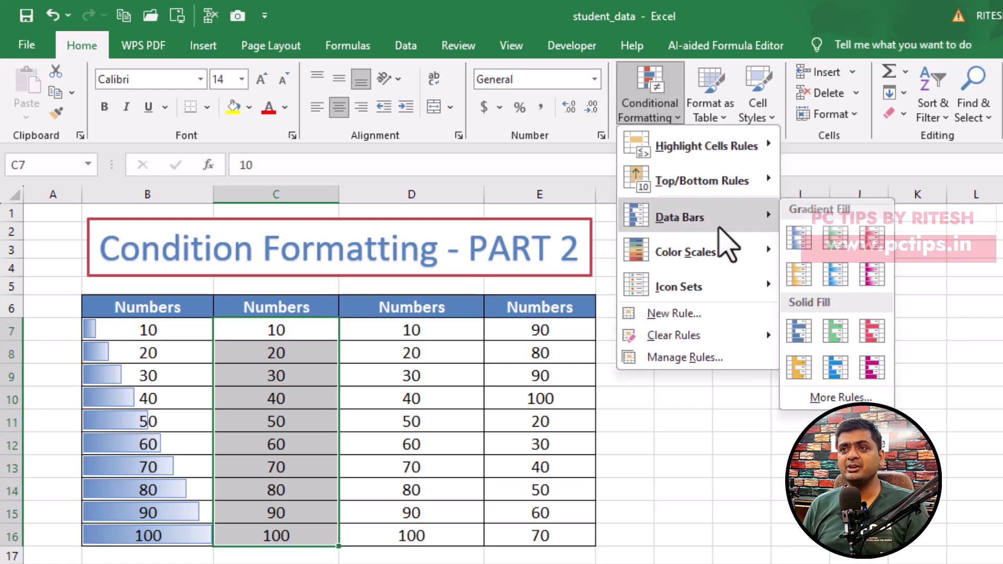
mouse_move(679, 217)
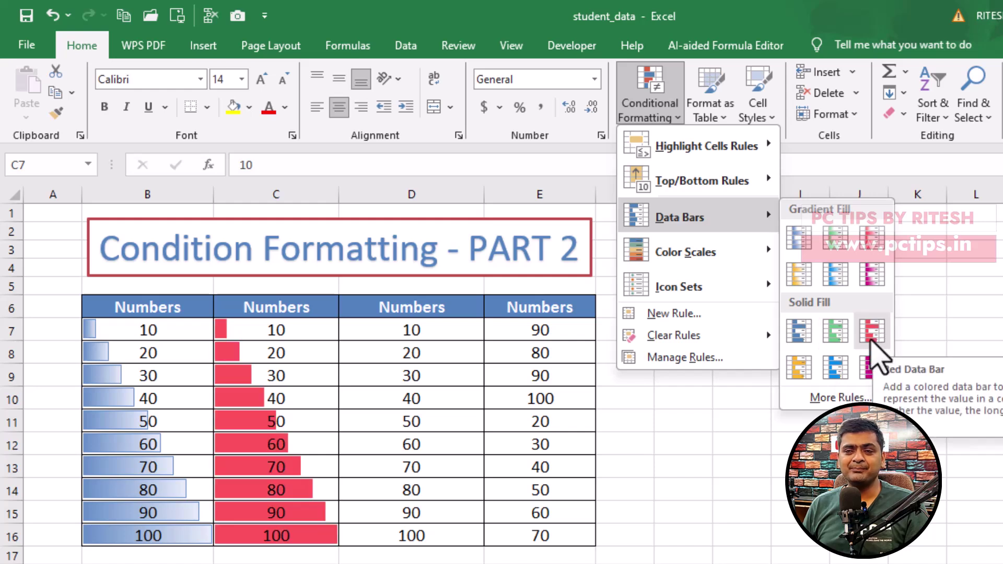
left_click(871, 334)
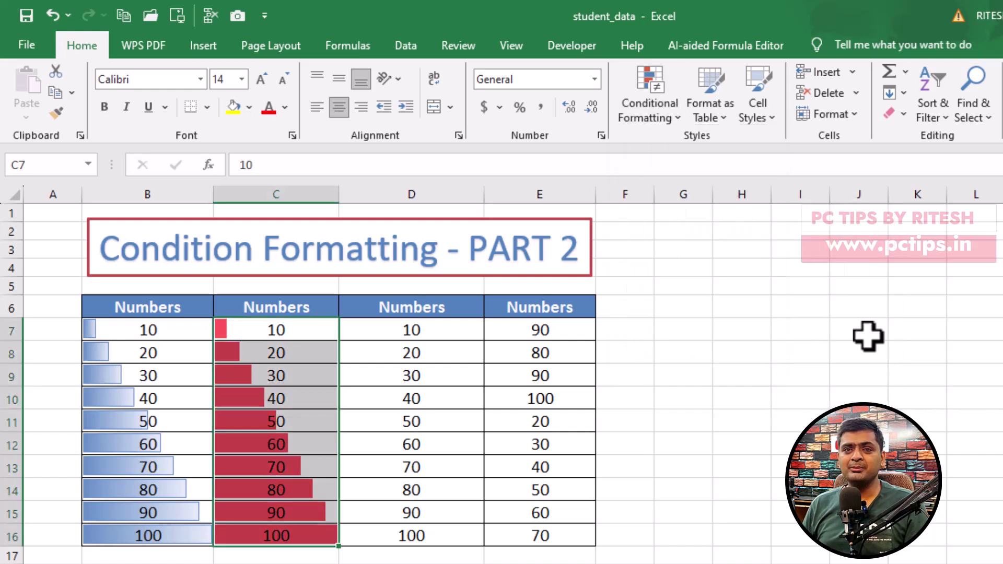
left_click(267, 383)
Select the numbers in column D, D7:D16.
left_click_drag(242, 337, 262, 532)
left_click(148, 337)
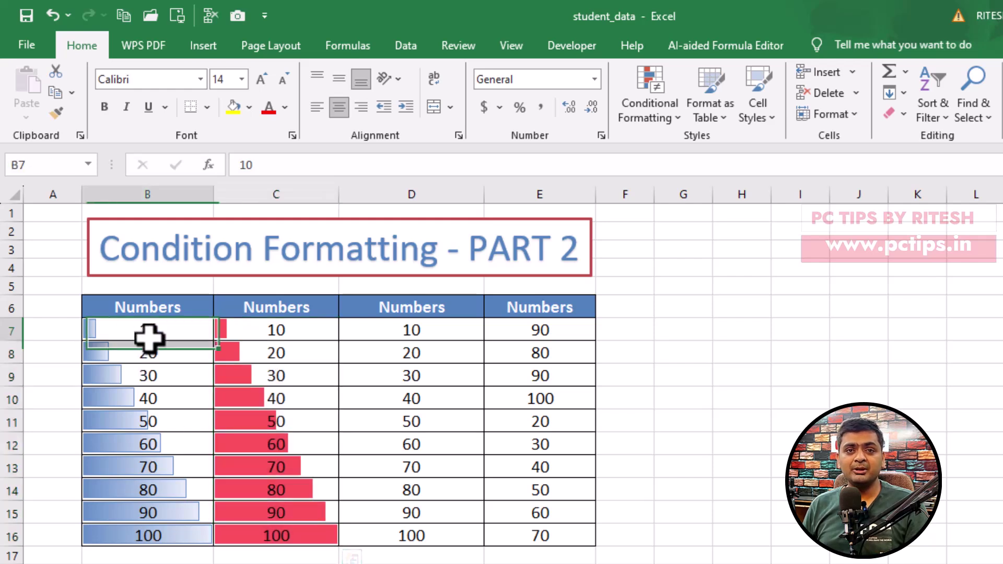
left_click_drag(149, 337, 167, 541)
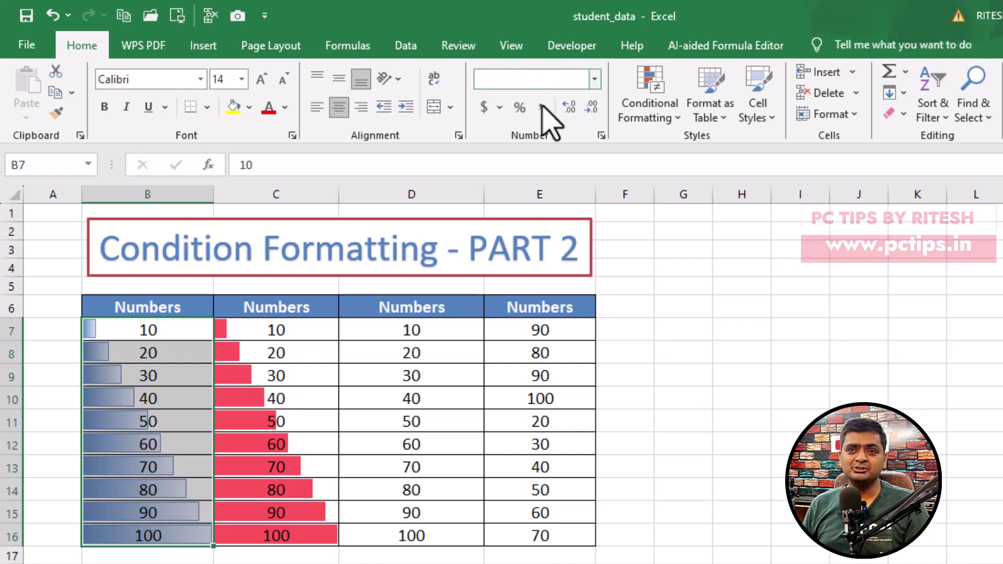
left_click_drag(429, 331, 427, 538)
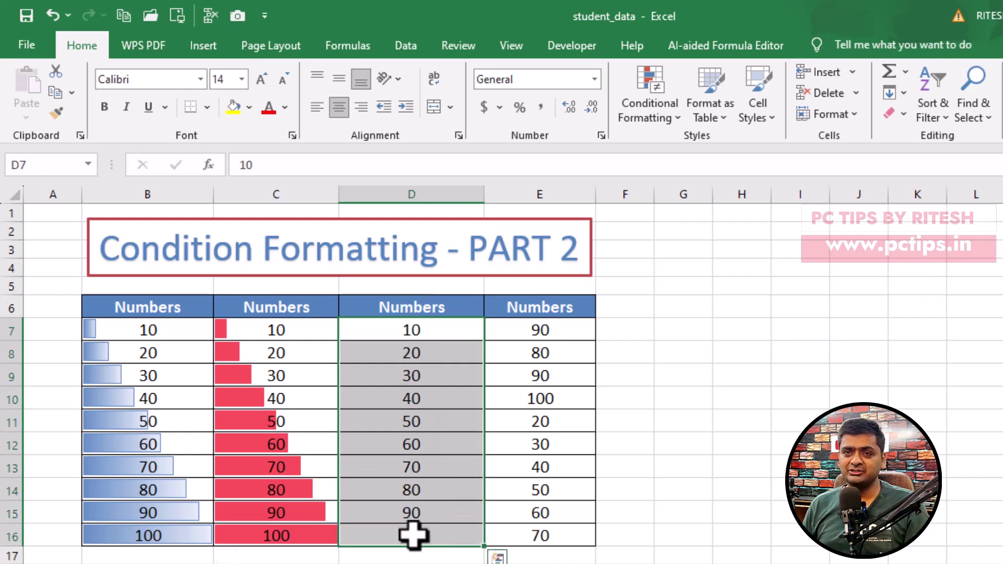
Shade D7:D16 with a red-yellow-green colour scale, then select E7:E16.
left_click(664, 104)
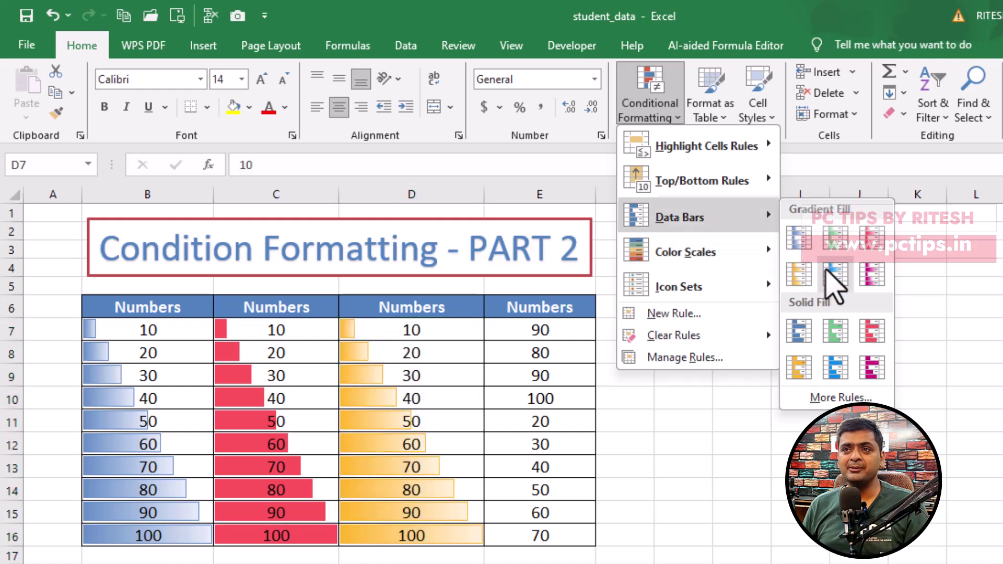
mouse_move(685, 252)
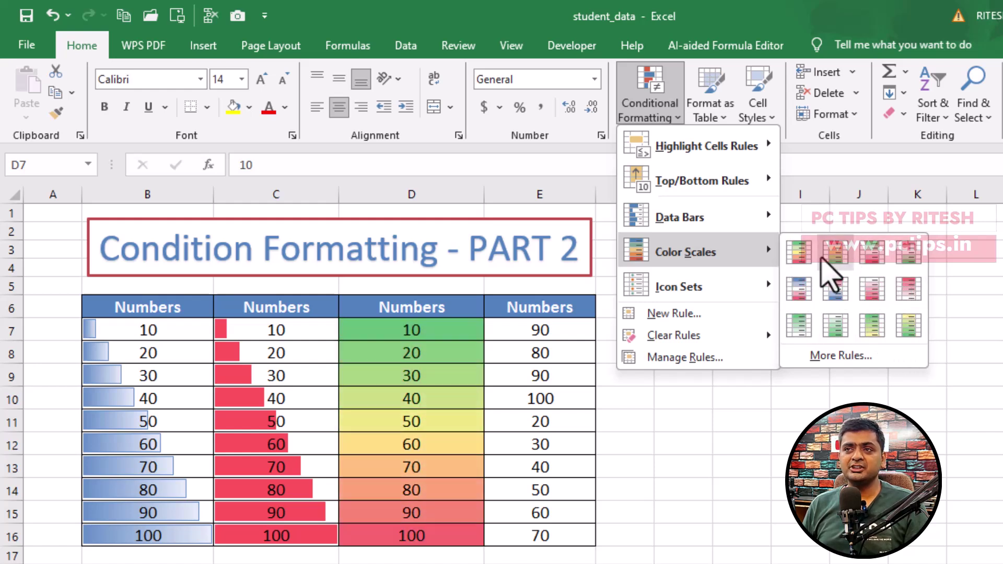
left_click(797, 259)
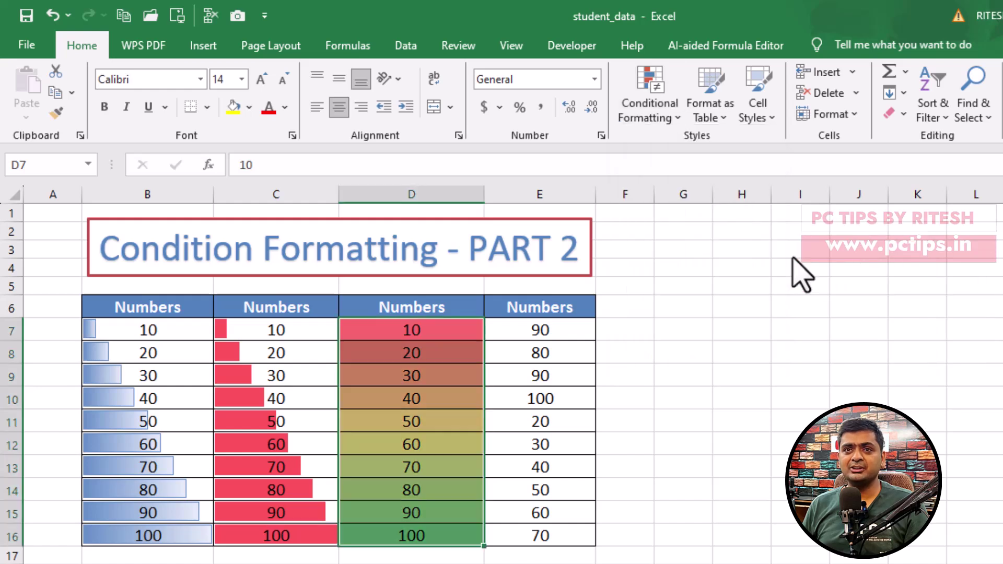
left_click(395, 331)
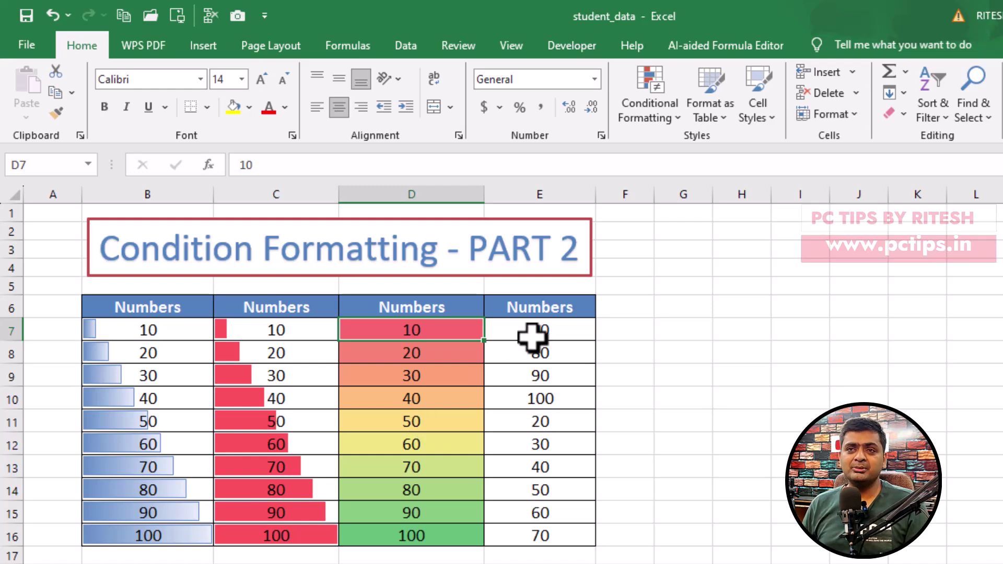
left_click_drag(531, 331, 532, 522)
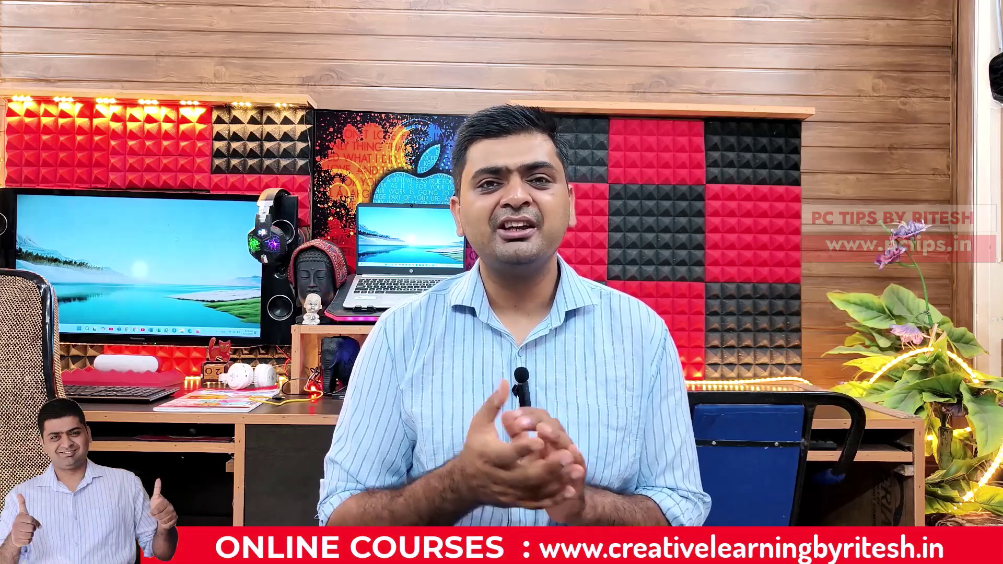
type("www.creativelearningbyritesh.in")
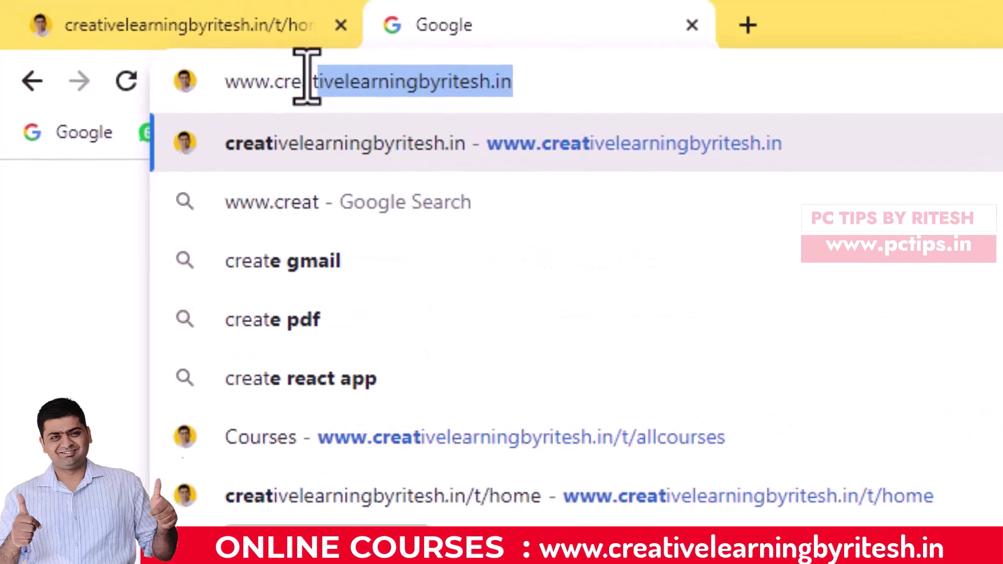
key("Return")
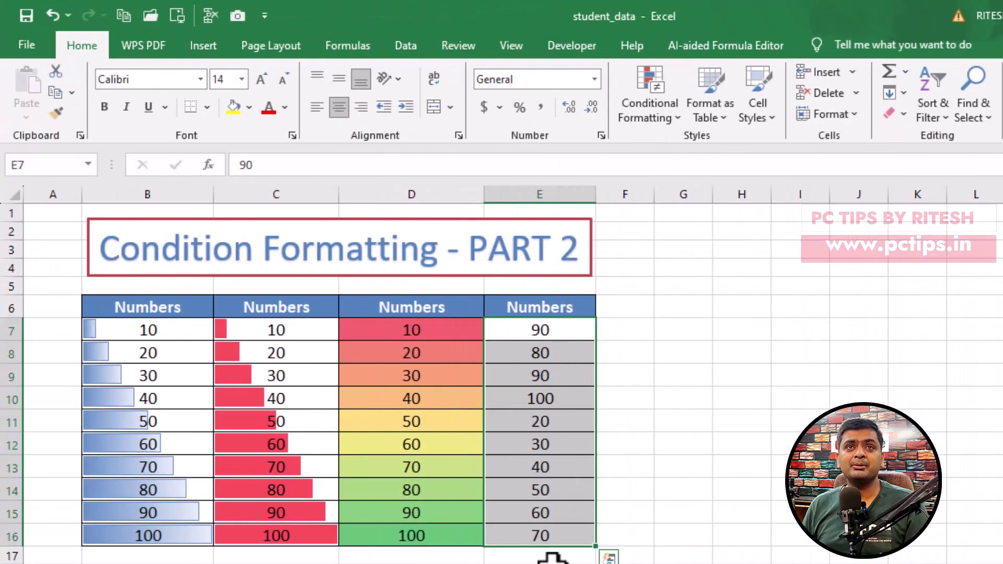
Apply the 3 Arrows (Colored) icon set to E7:E16.
left_click(655, 125)
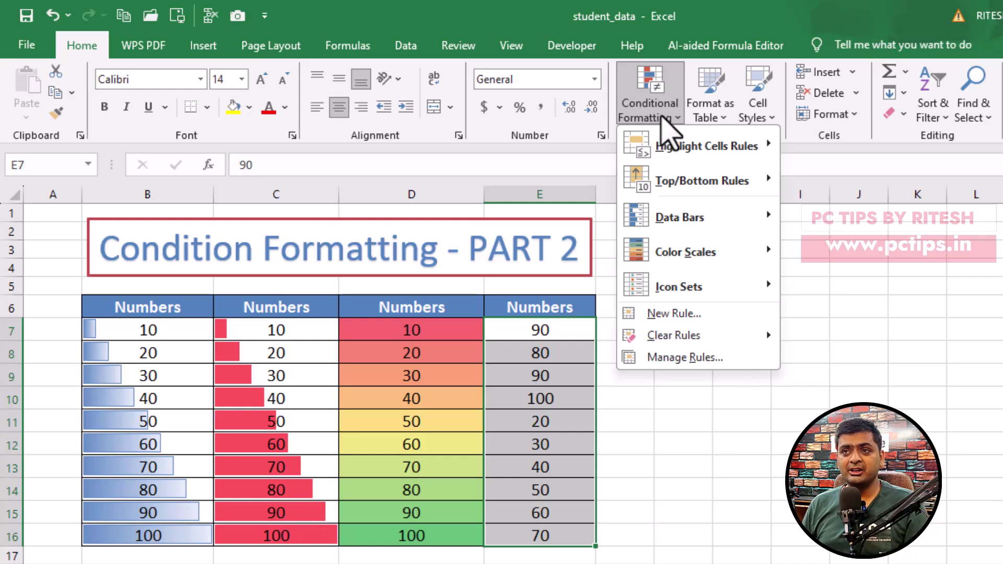
mouse_move(544, 230)
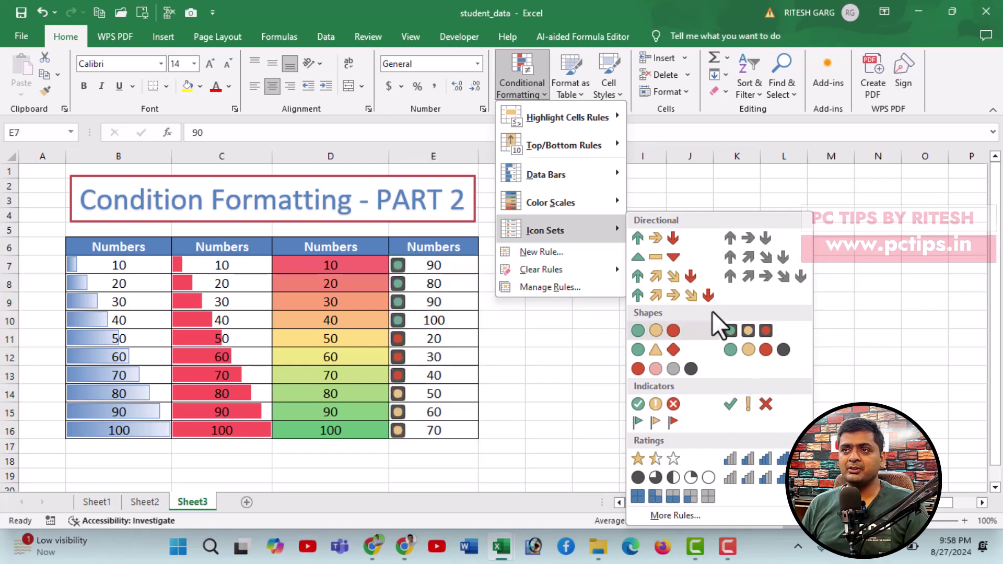
left_click(665, 239)
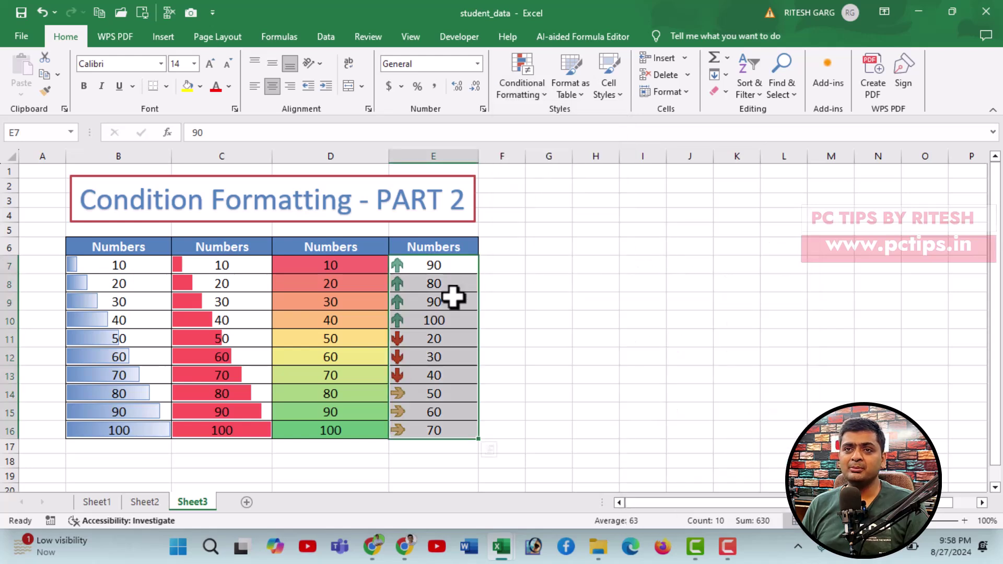
left_click(452, 298)
left_click_drag(431, 265, 431, 430)
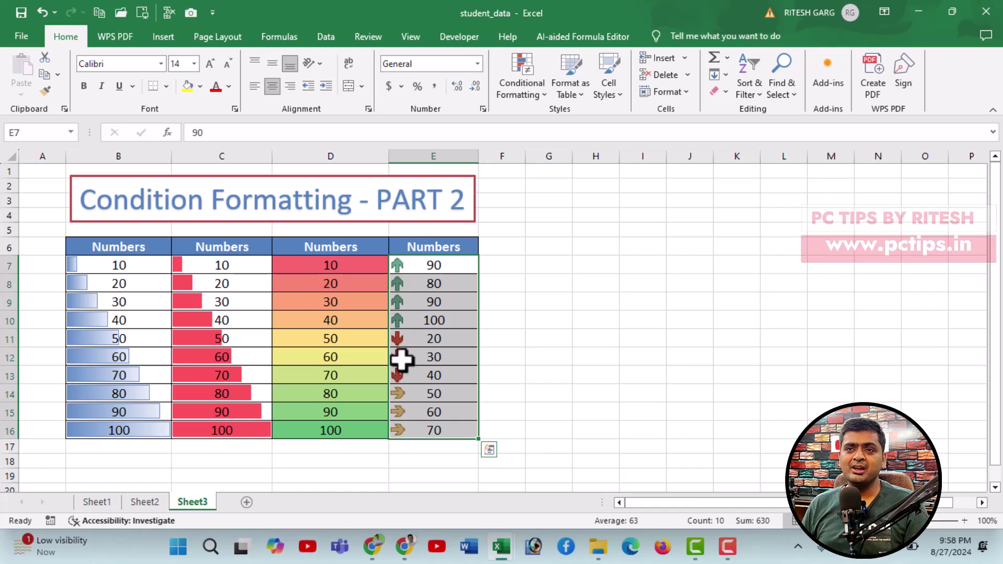
Enter 10 in E9 and 90 in E13, flipping their arrows to down and up.
left_click(404, 286)
left_click(408, 267)
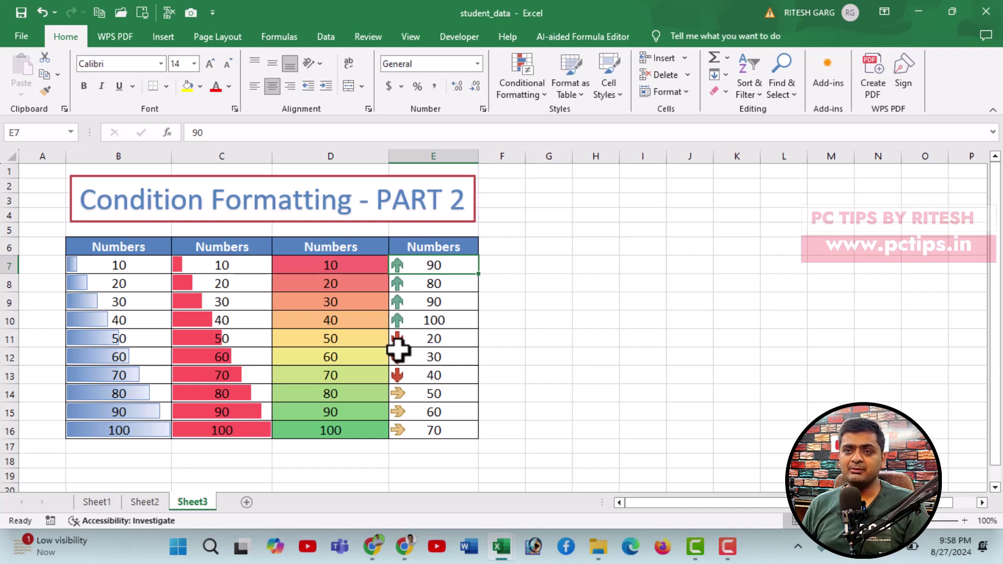
left_click(436, 302)
type("1")
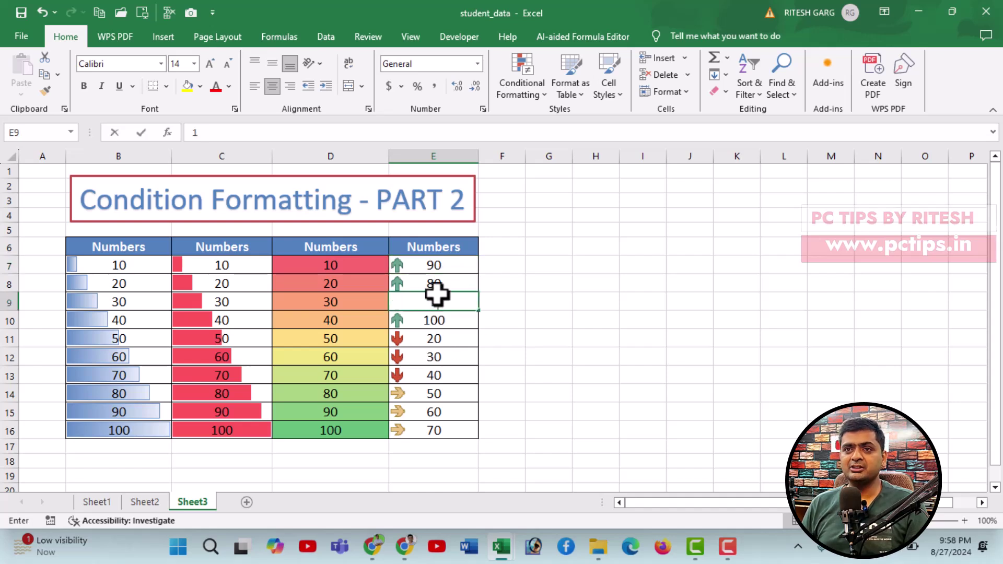
type("0")
key("Tab")
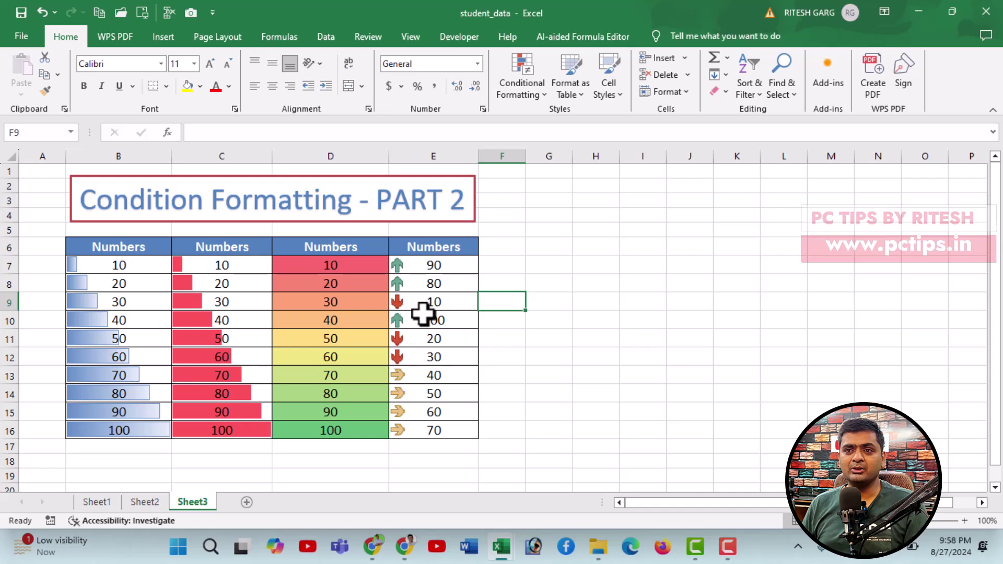
left_click(430, 377)
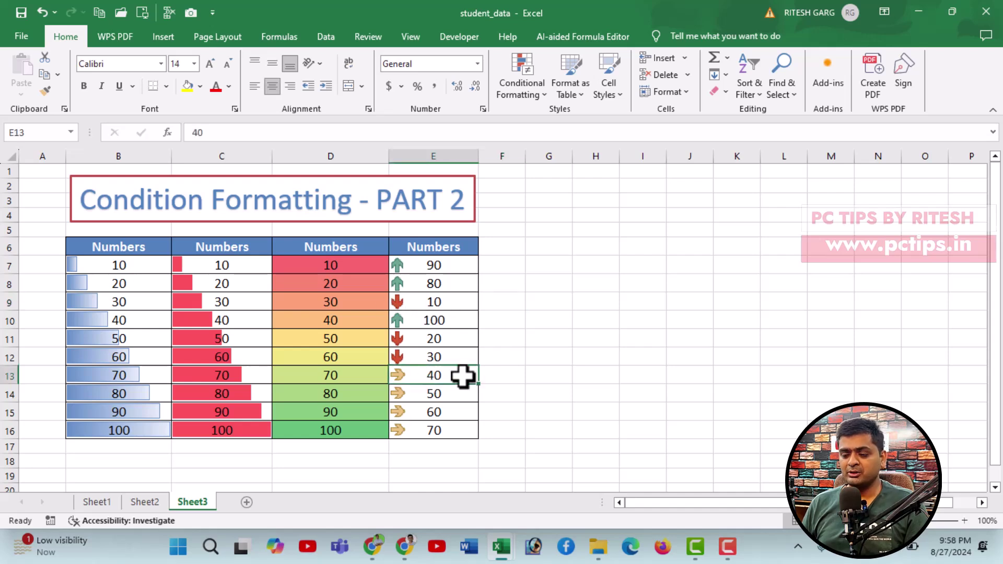
type("90")
key("Tab")
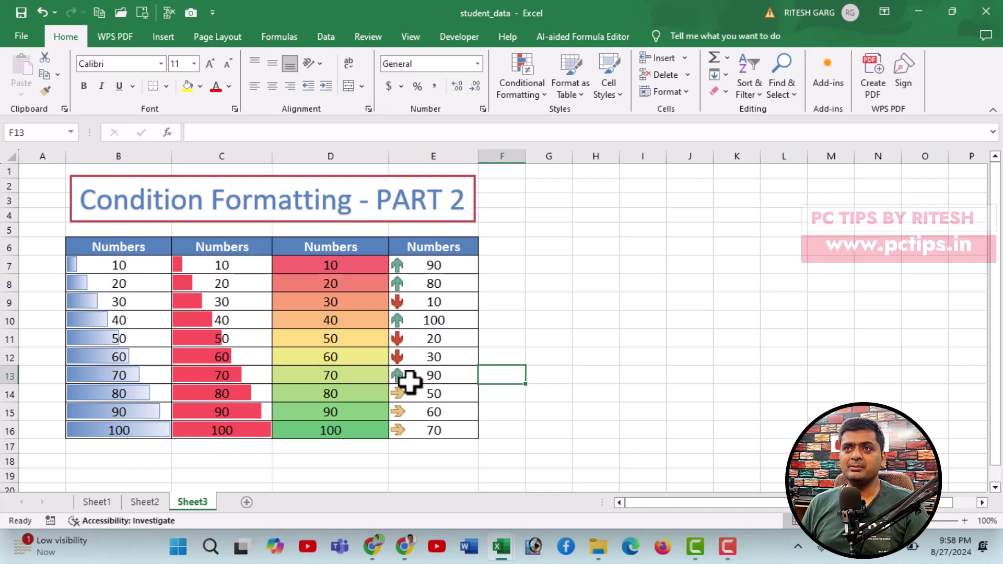
left_click(520, 92)
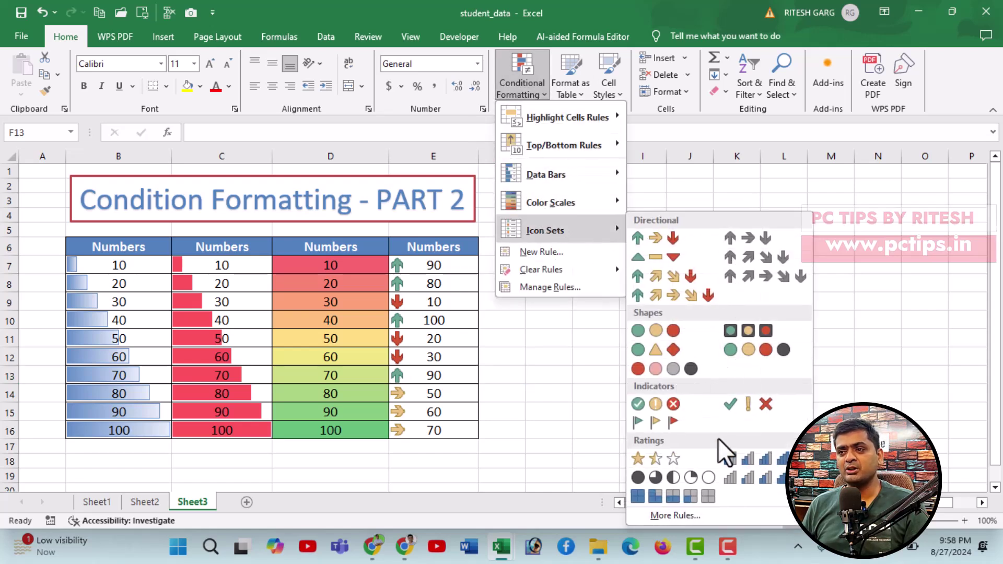
Replace the arrows on E7:E16 with the 3 Stars rating icon set.
left_click(372, 337)
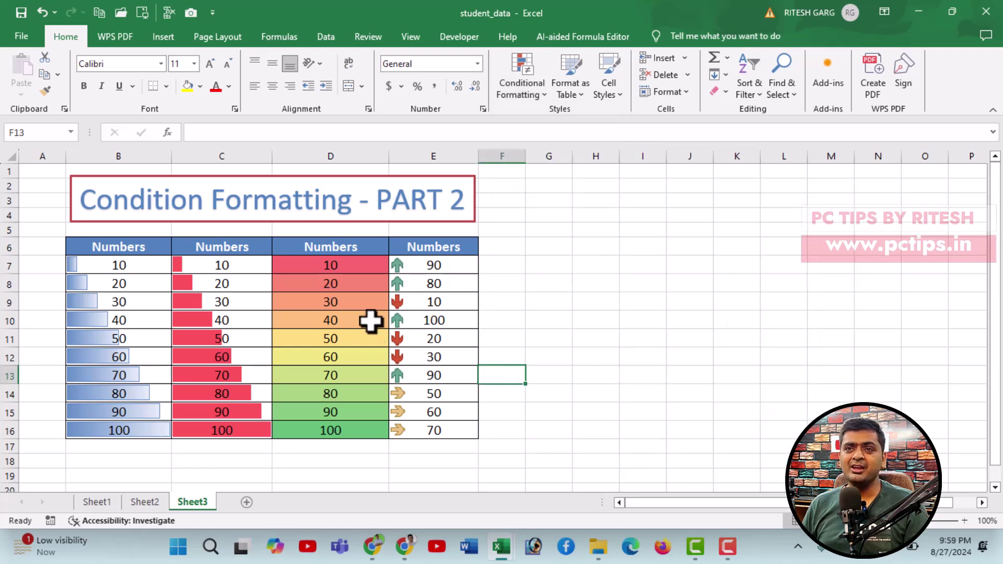
left_click_drag(449, 267, 436, 425)
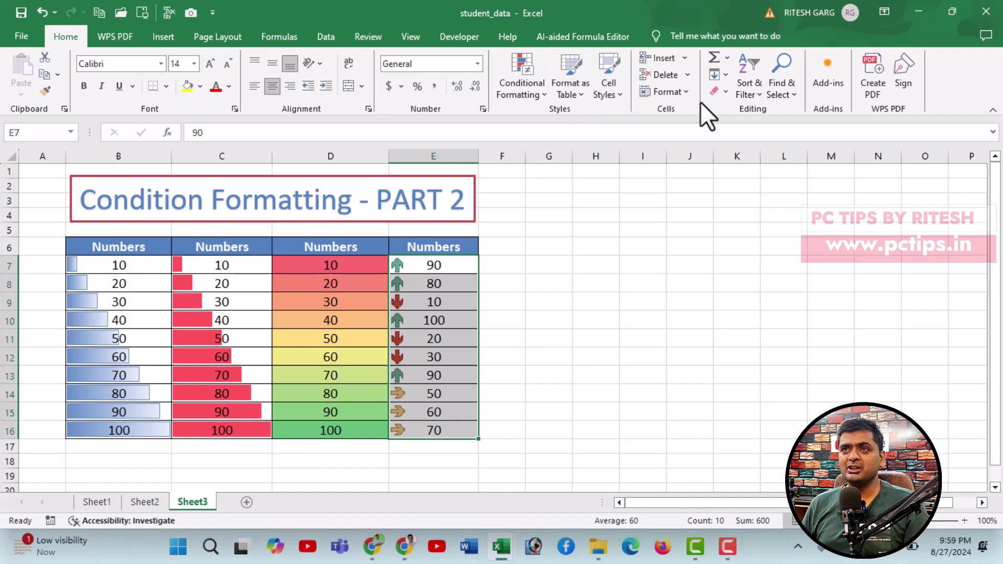
left_click(521, 97)
mouse_move(545, 229)
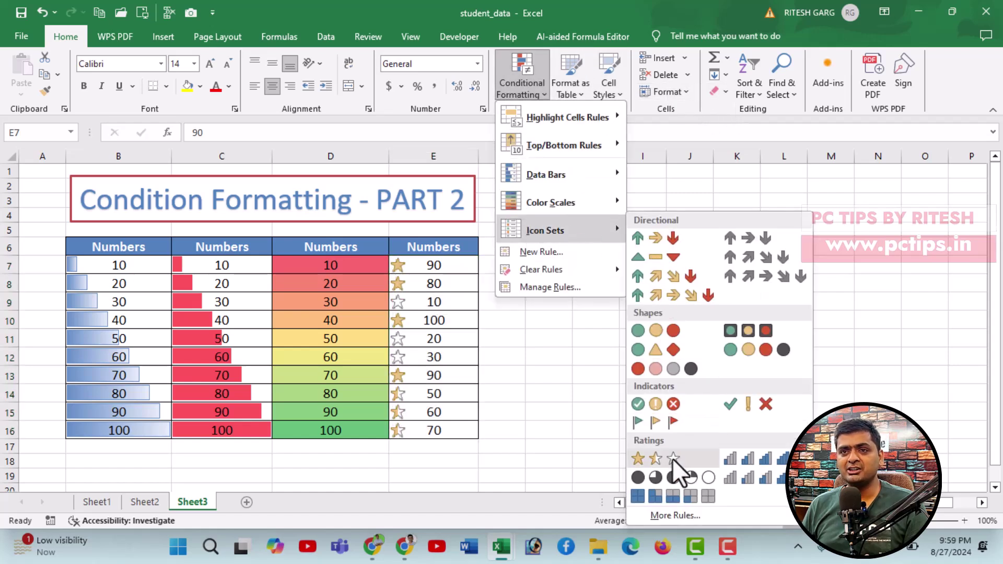
left_click(671, 458)
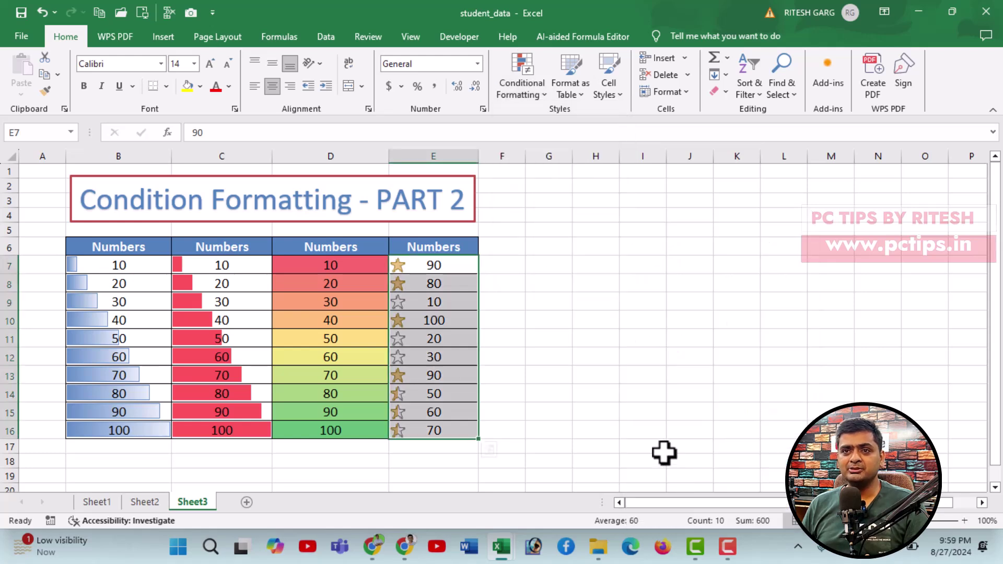
left_click(420, 430)
left_click(421, 431)
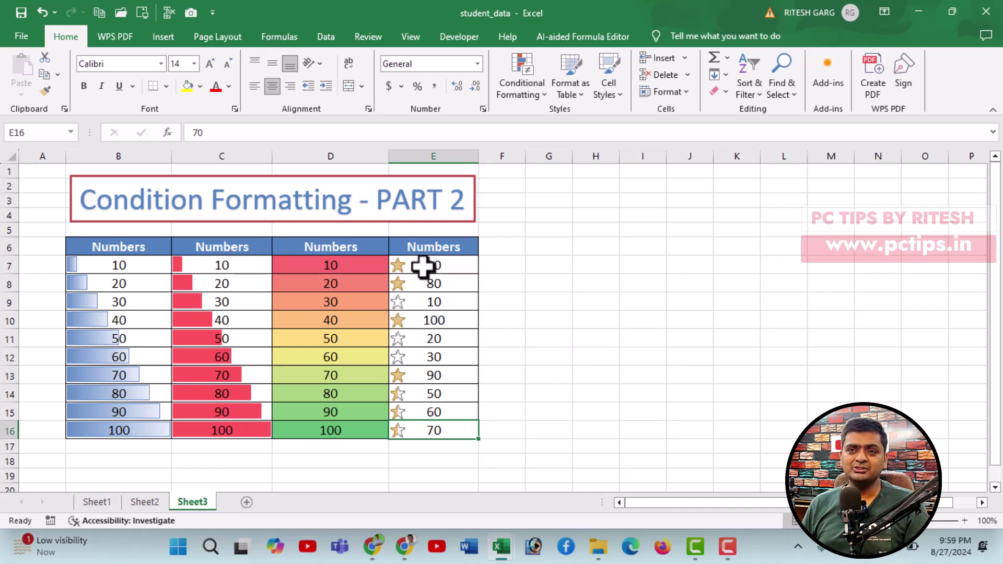
Enter 90 in D10 (was 40) and 90 in C11 (was 50).
left_click_drag(420, 267, 409, 430)
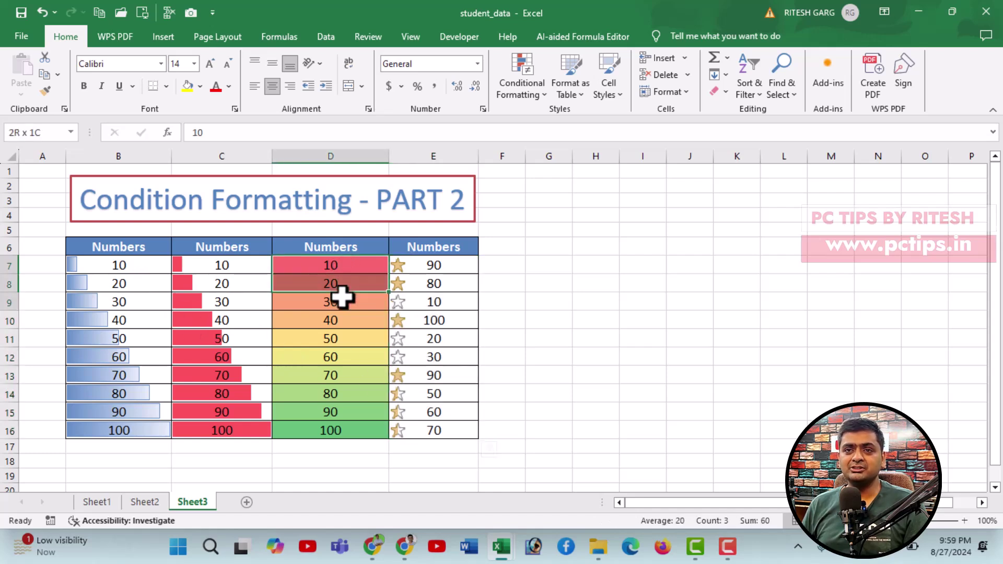
left_click_drag(344, 266, 340, 403)
left_click(336, 321)
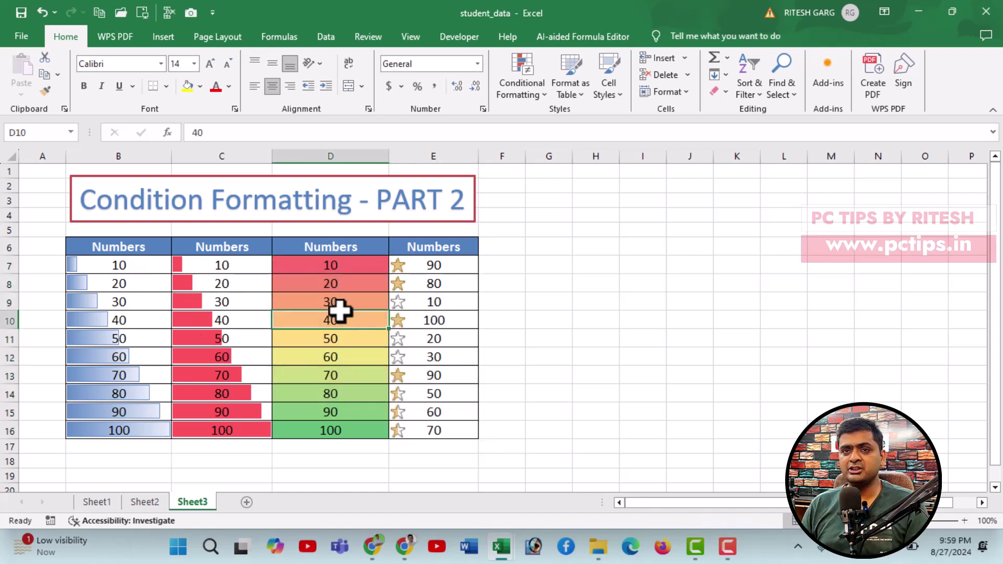
type("90")
key("Tab")
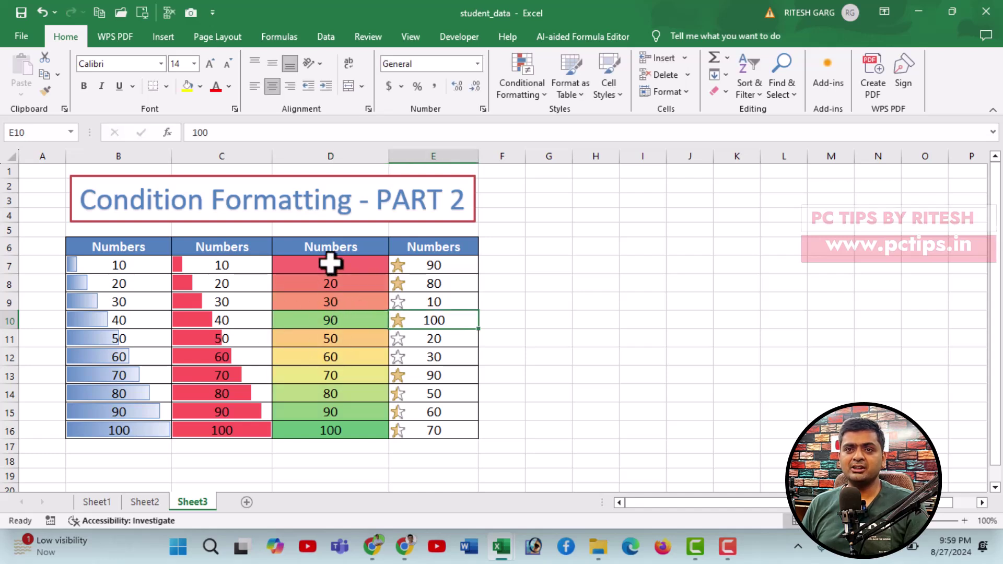
left_click(215, 341)
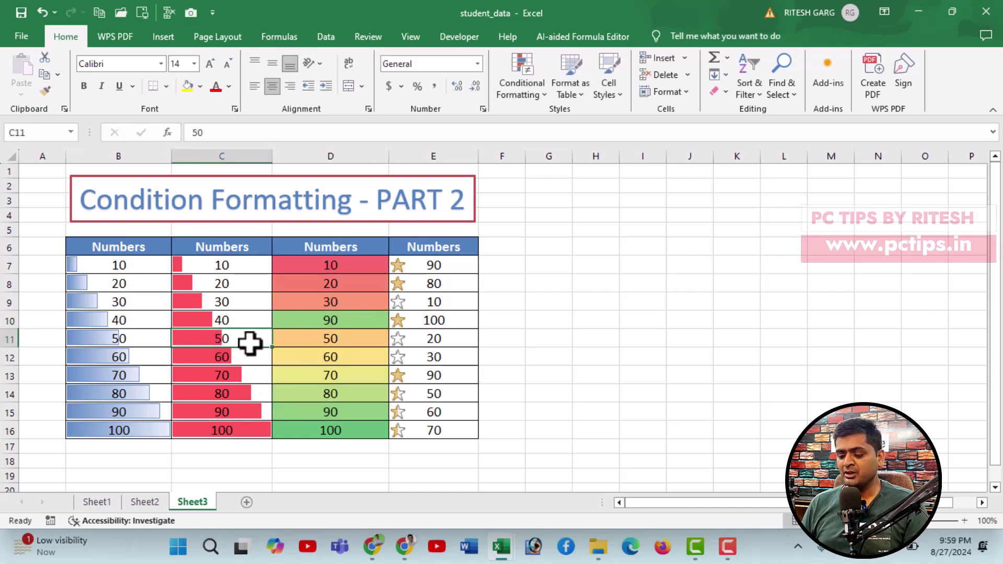
type("90")
key("Tab")
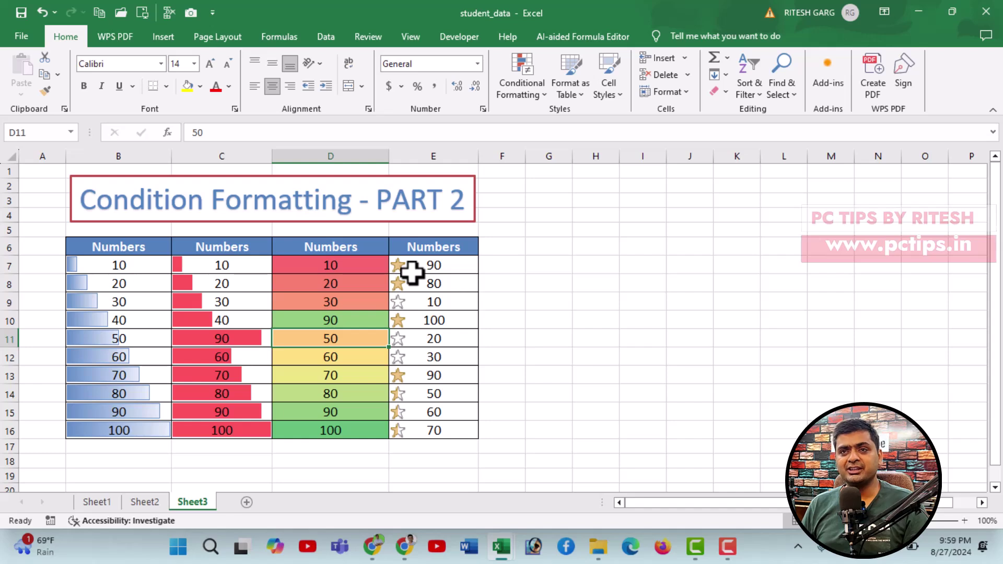
Start a Data > Sort on E7:E16 alone, continuing with the current selection.
left_click_drag(425, 265, 433, 428)
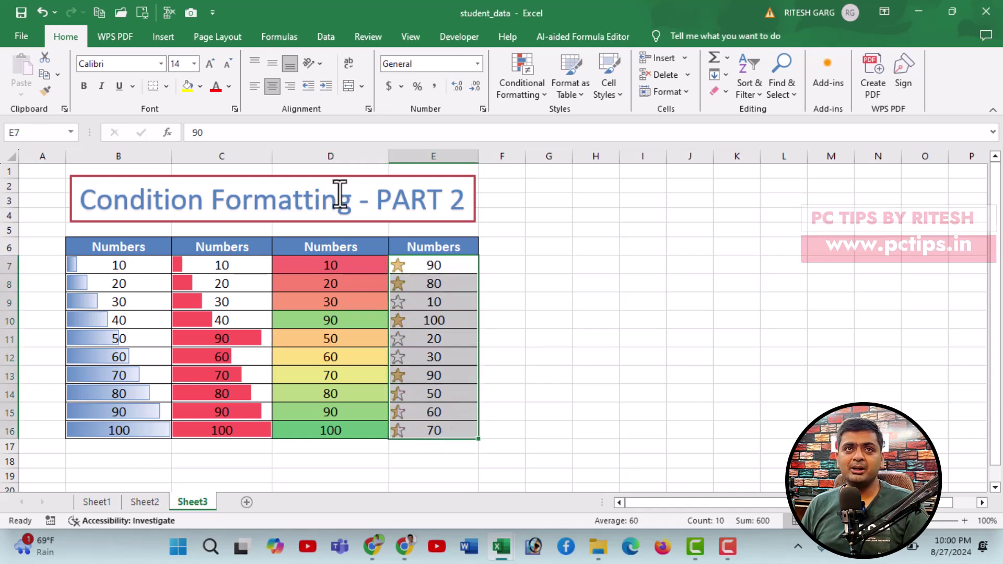
left_click(316, 36)
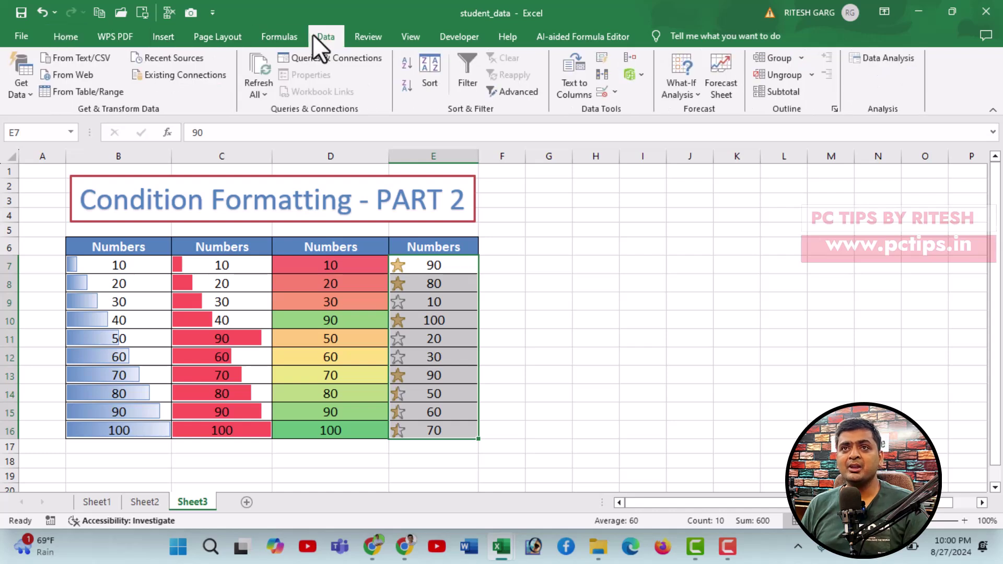
left_click(426, 76)
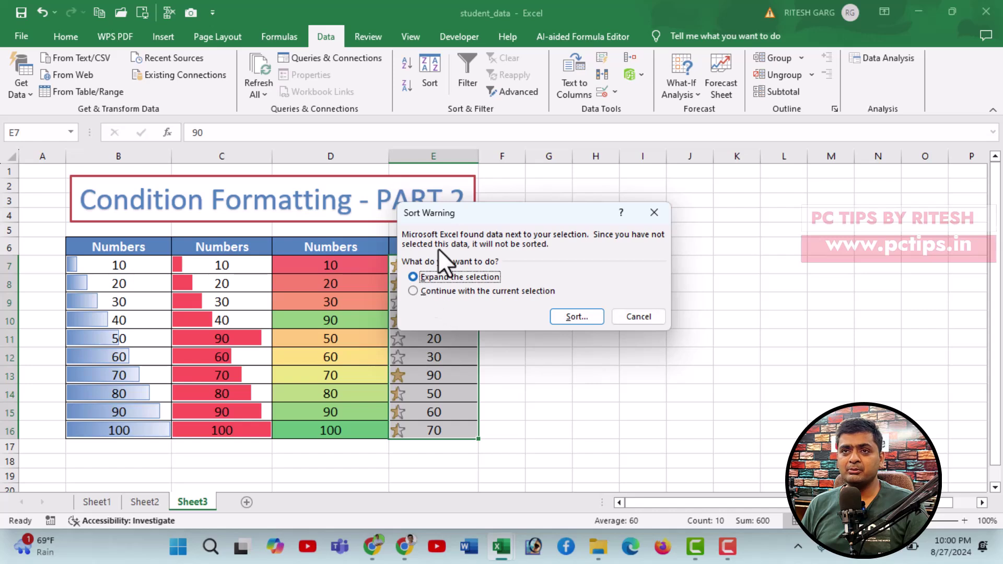
left_click_drag(508, 208, 596, 208)
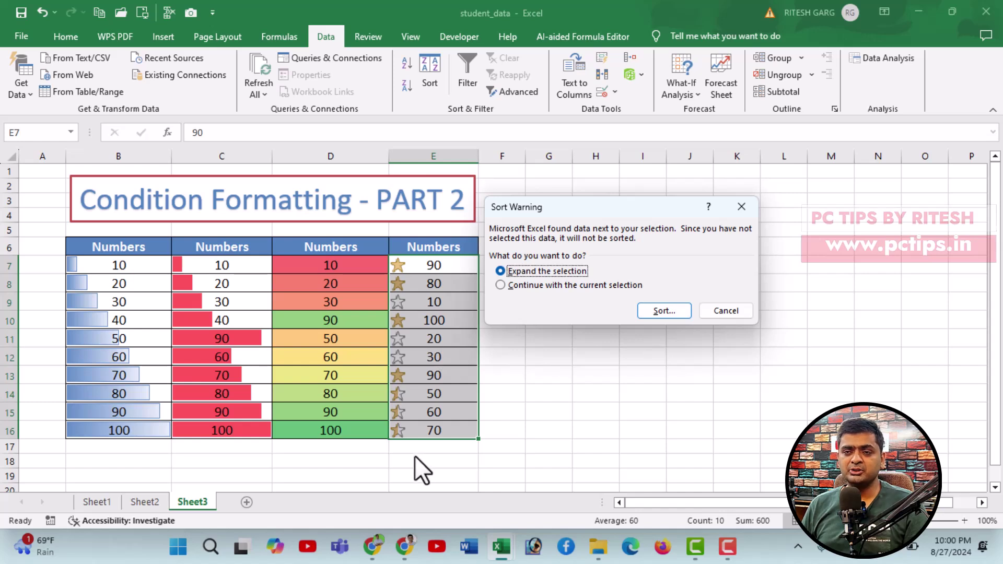
left_click(518, 285)
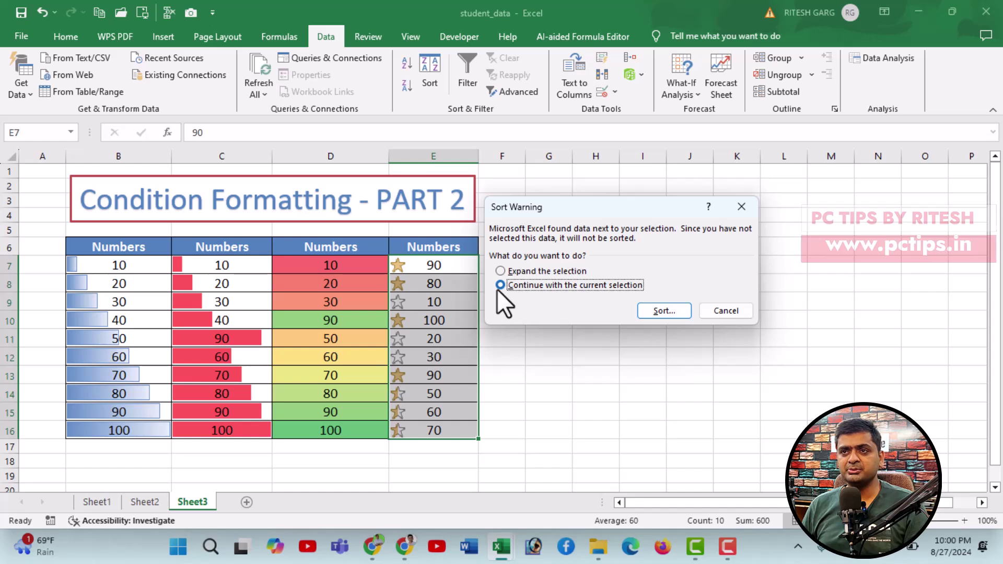
left_click(651, 310)
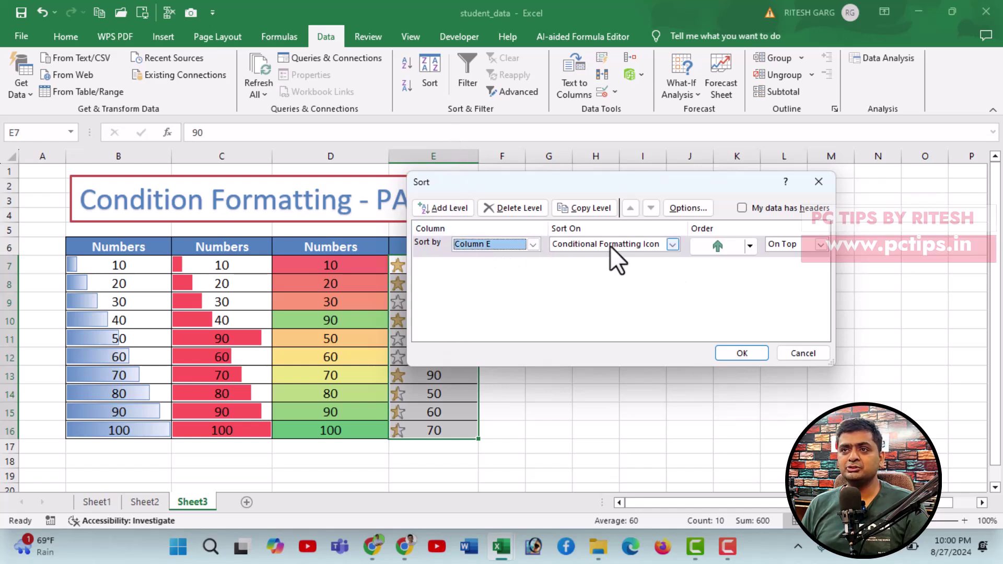
Sort on Conditional Formatting Icon with the full gold star On Top.
left_click(673, 245)
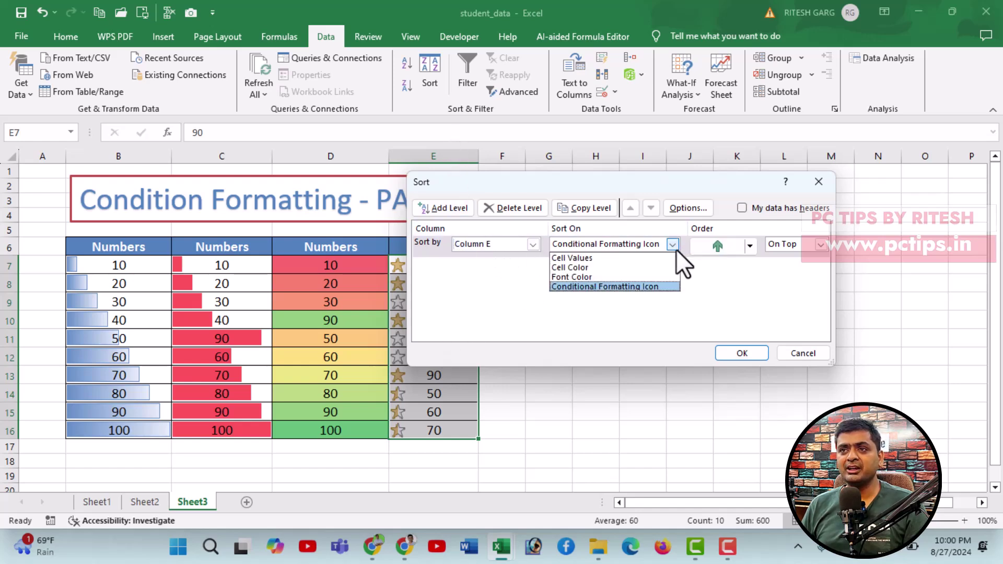
left_click(638, 287)
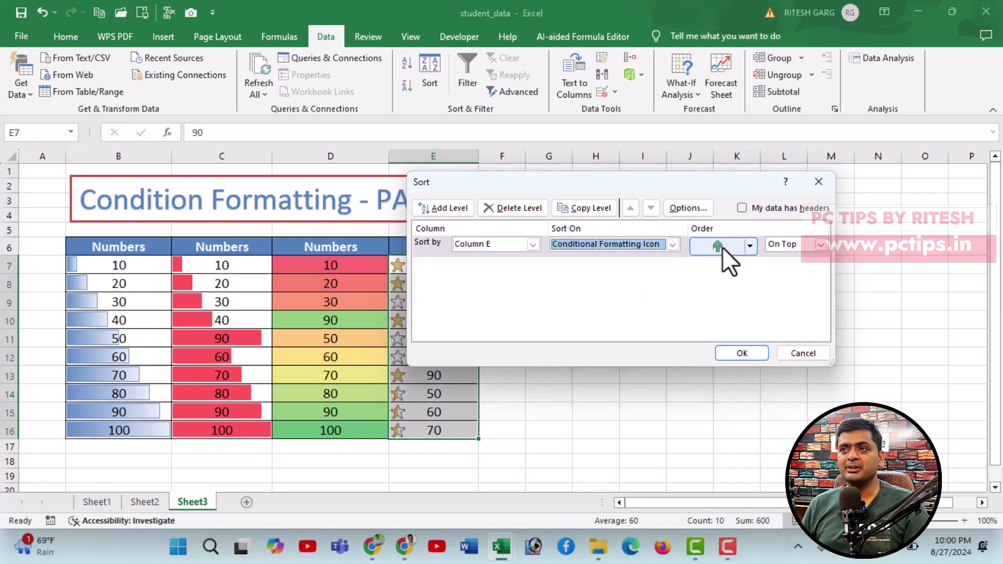
left_click(748, 249)
left_click(749, 246)
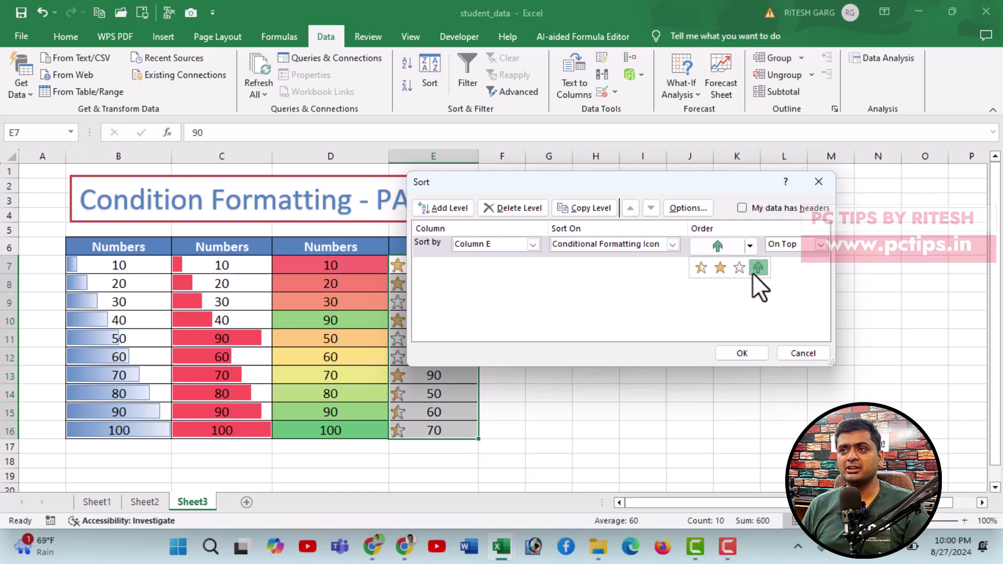
left_click(718, 268)
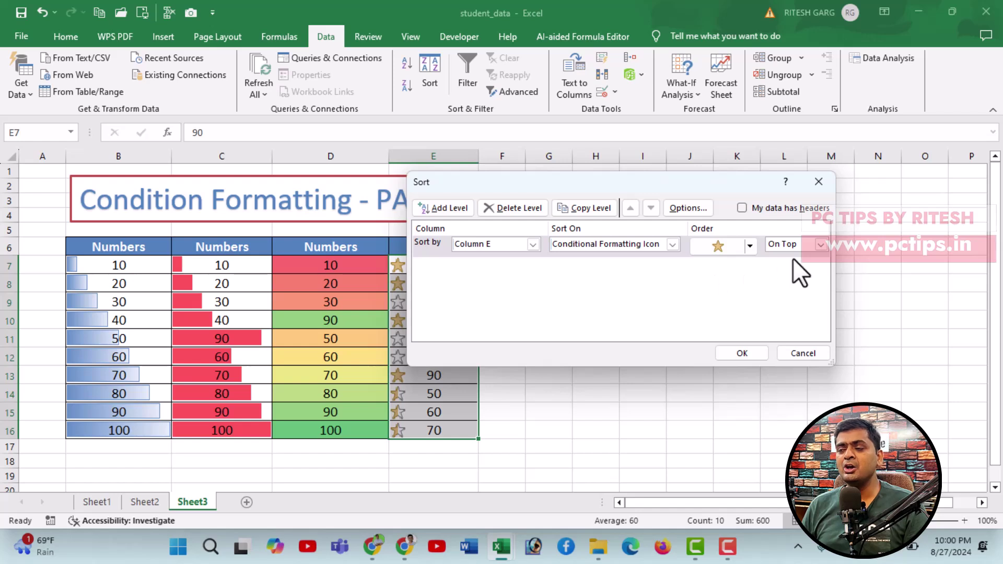
left_click(750, 351)
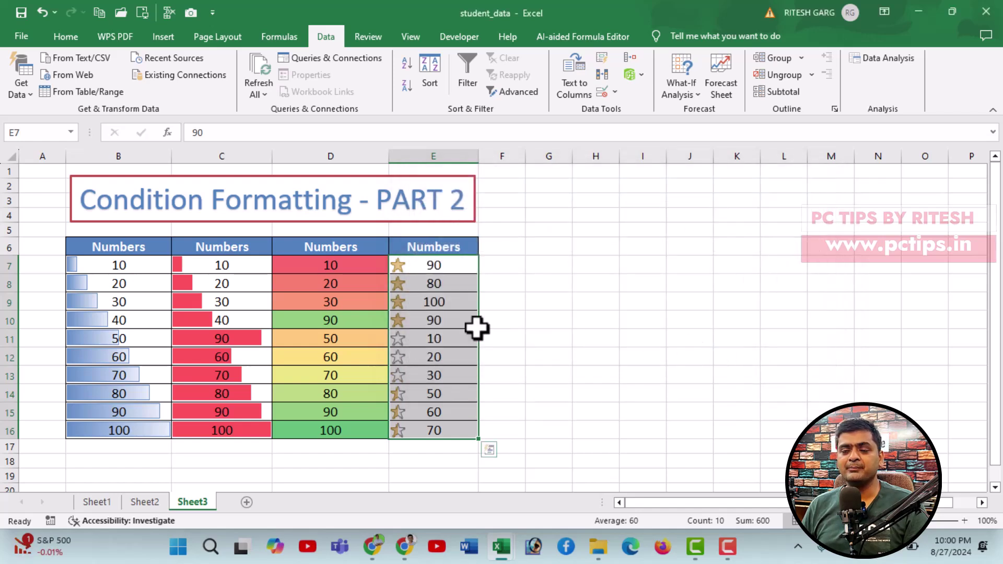
left_click(376, 338)
Sort only E7:E16 by cell icon with the half star on top, bringing 50, 60, 70 first.
left_click_drag(435, 269, 425, 430)
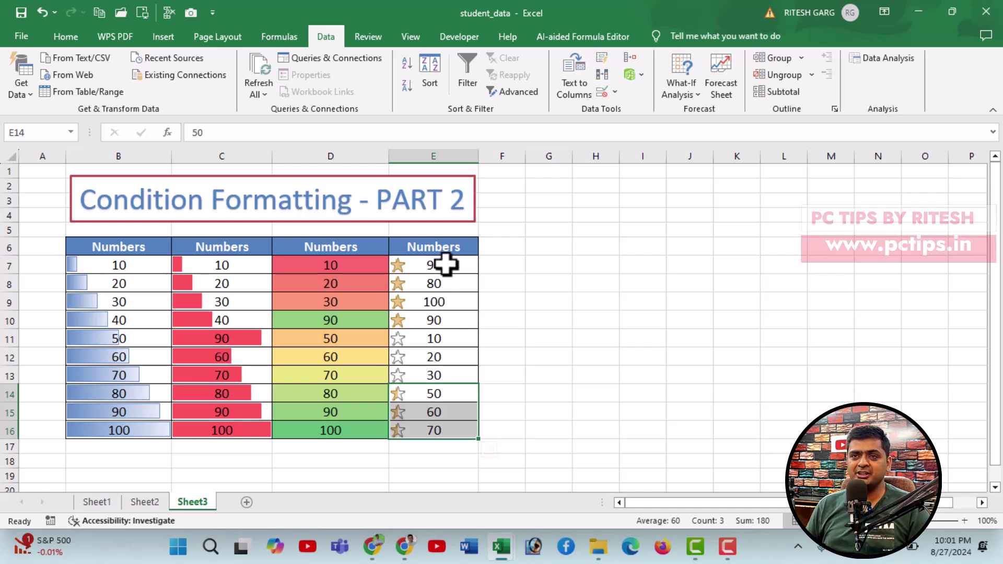
left_click_drag(448, 264, 436, 425)
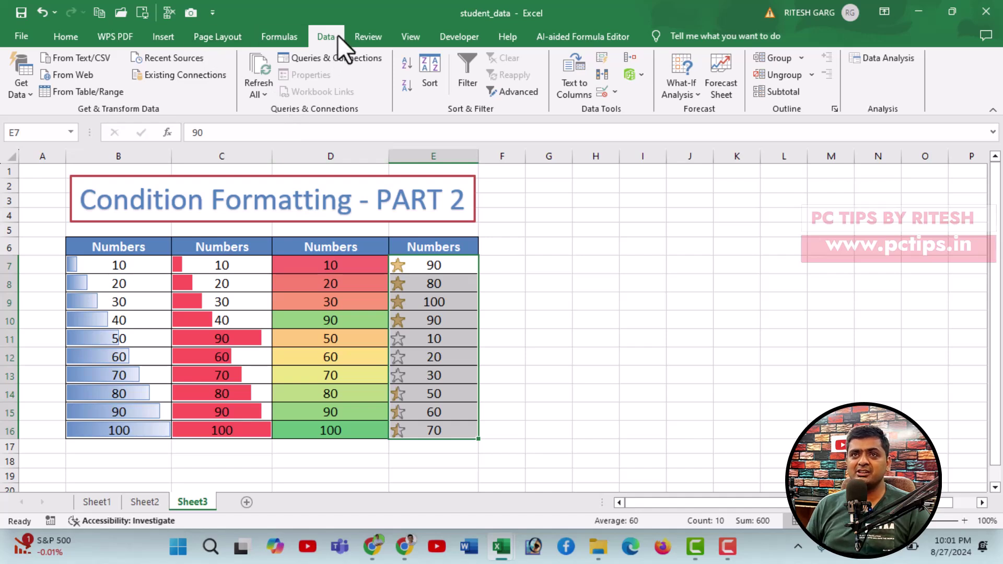
left_click(419, 78)
left_click(536, 284)
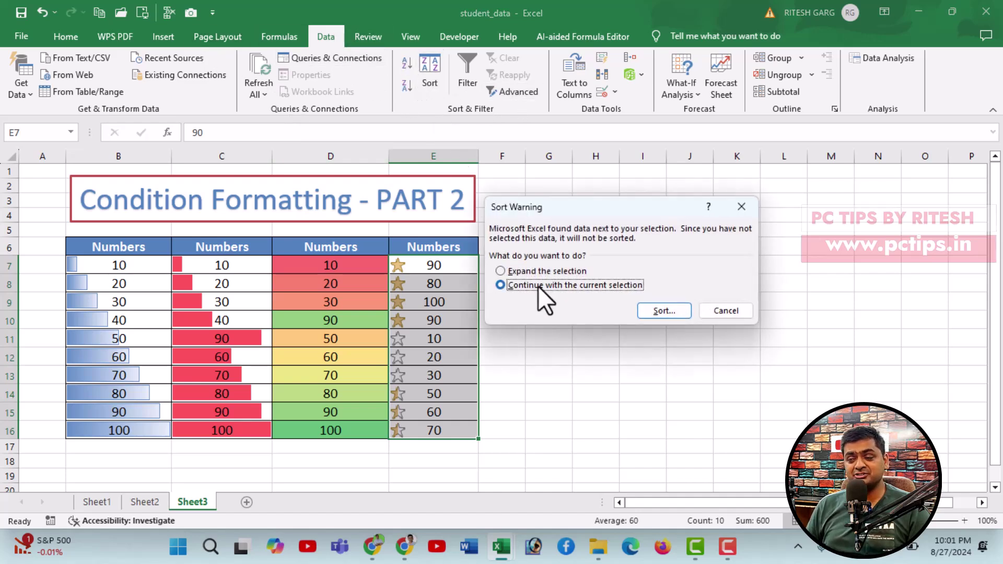
left_click(672, 314)
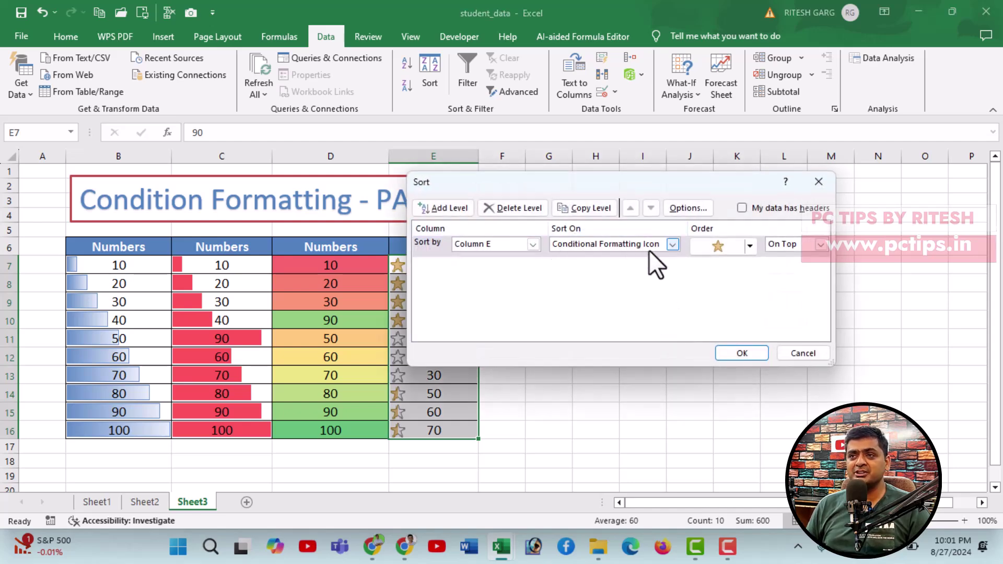
left_click(747, 247)
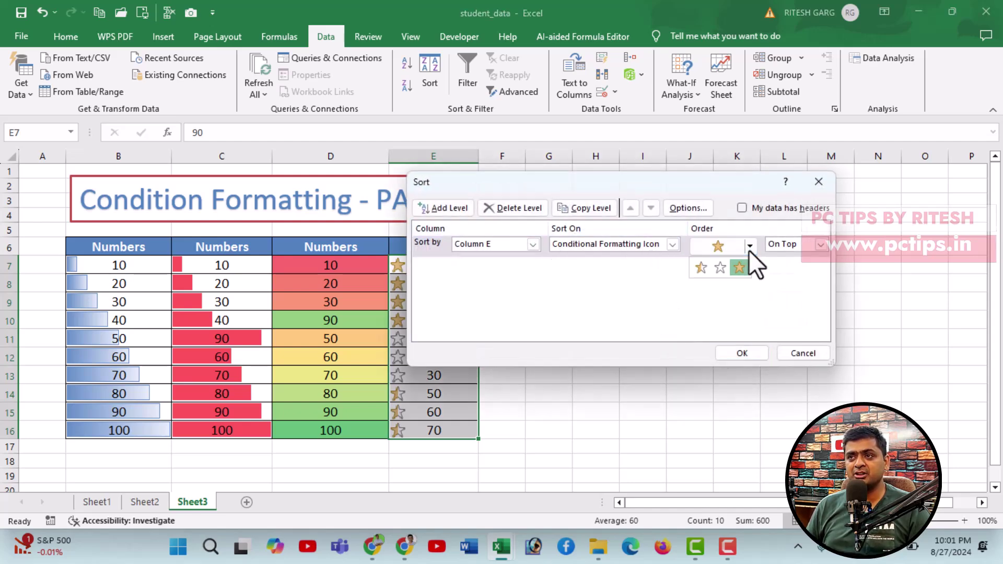
left_click(701, 268)
left_click(819, 245)
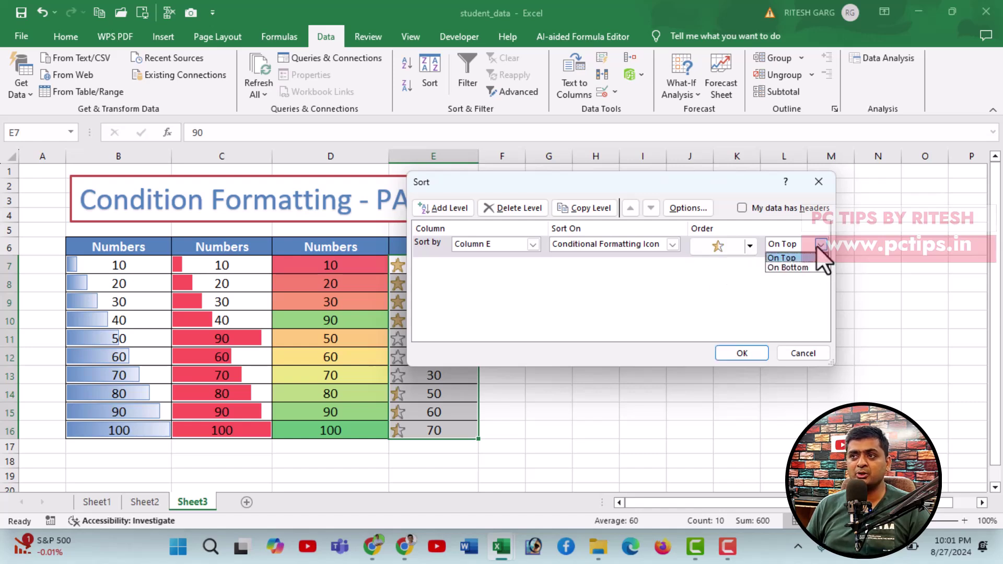
left_click(751, 350)
left_click(741, 351)
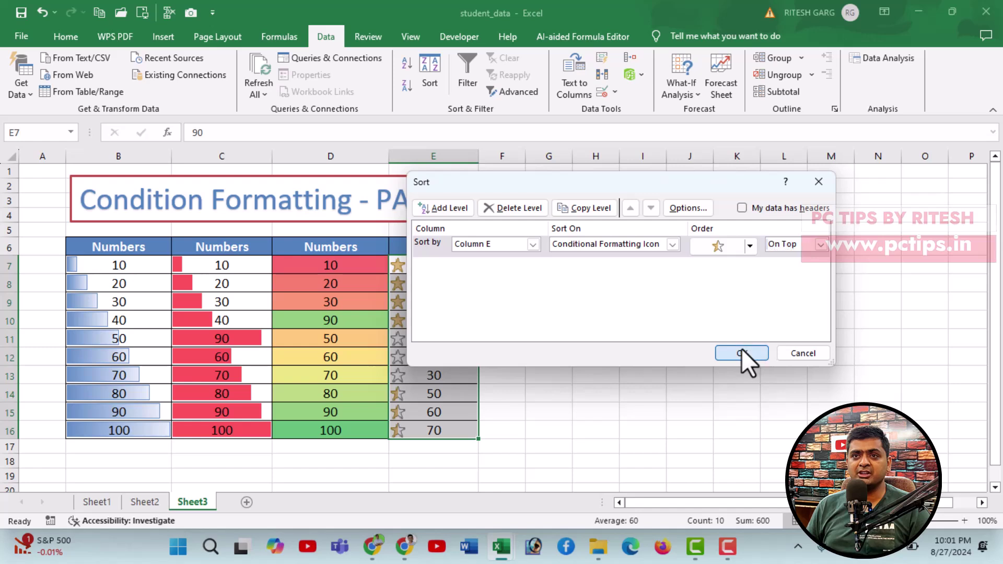
left_click(405, 285)
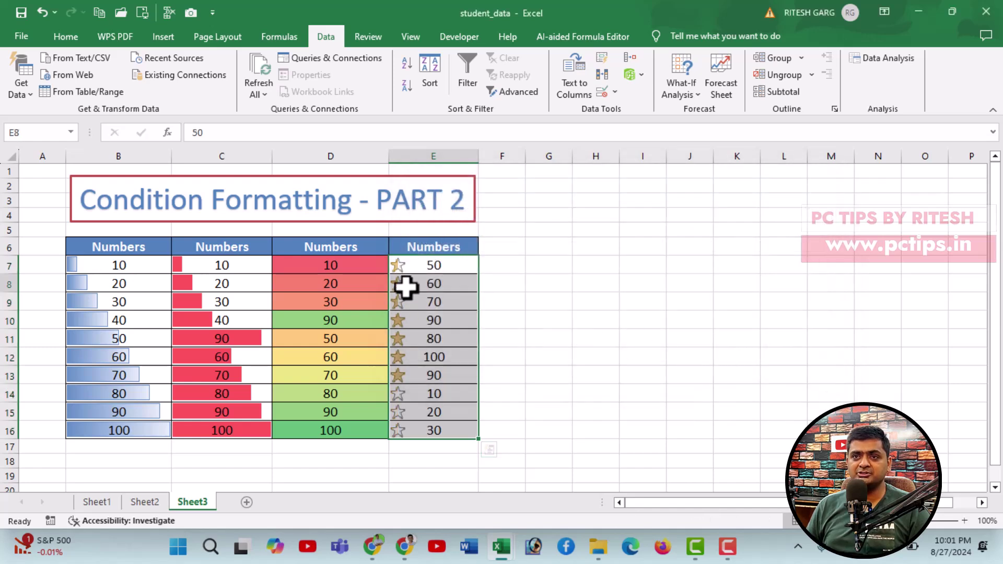